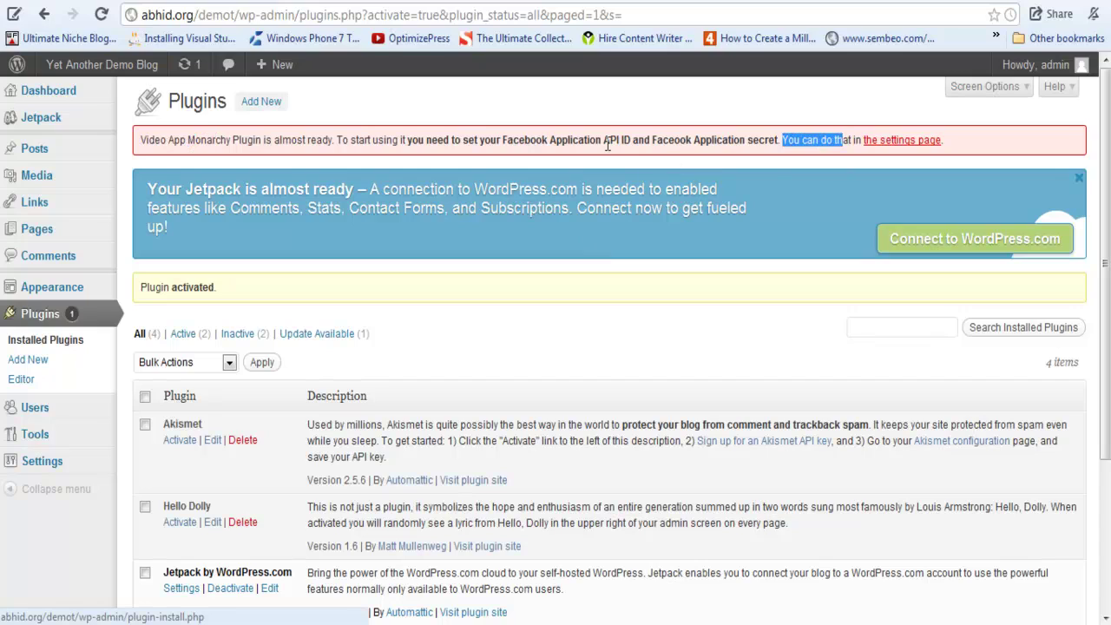
- Open the Video App Monarchy settings page from the plugin's setup notice
left_click(73, 128)
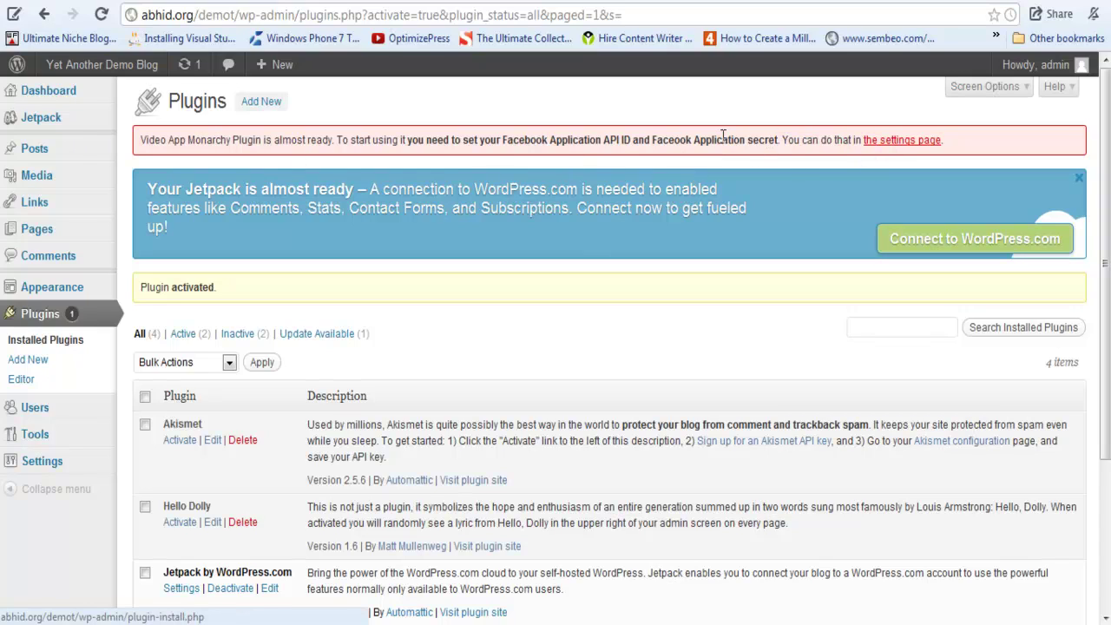
left_click(893, 150)
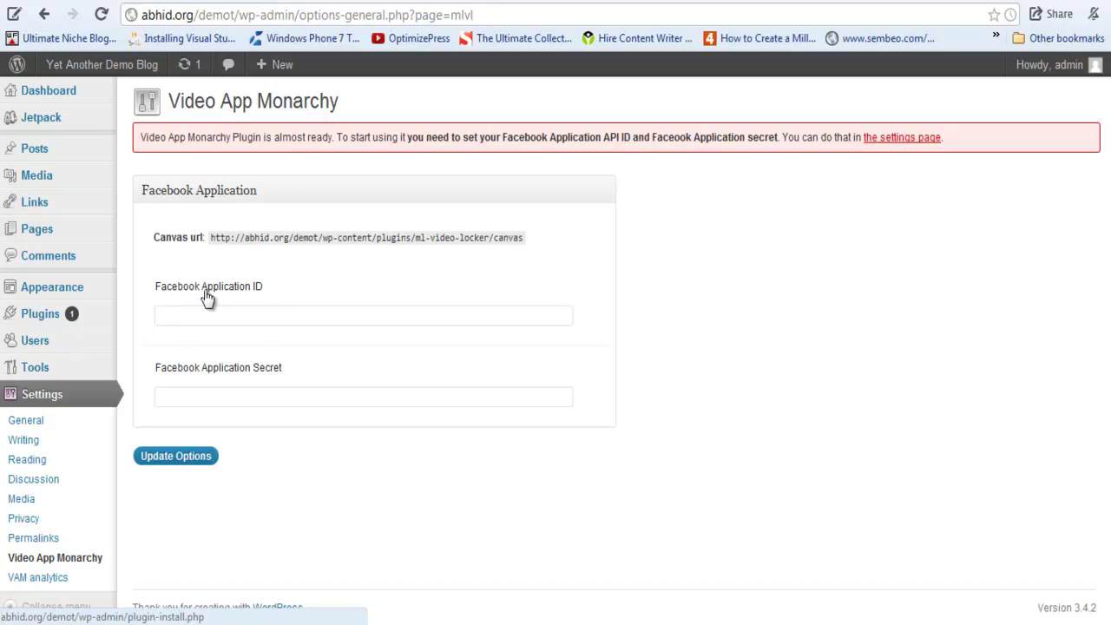
left_click(273, 315)
left_click_drag(281, 290, 158, 300)
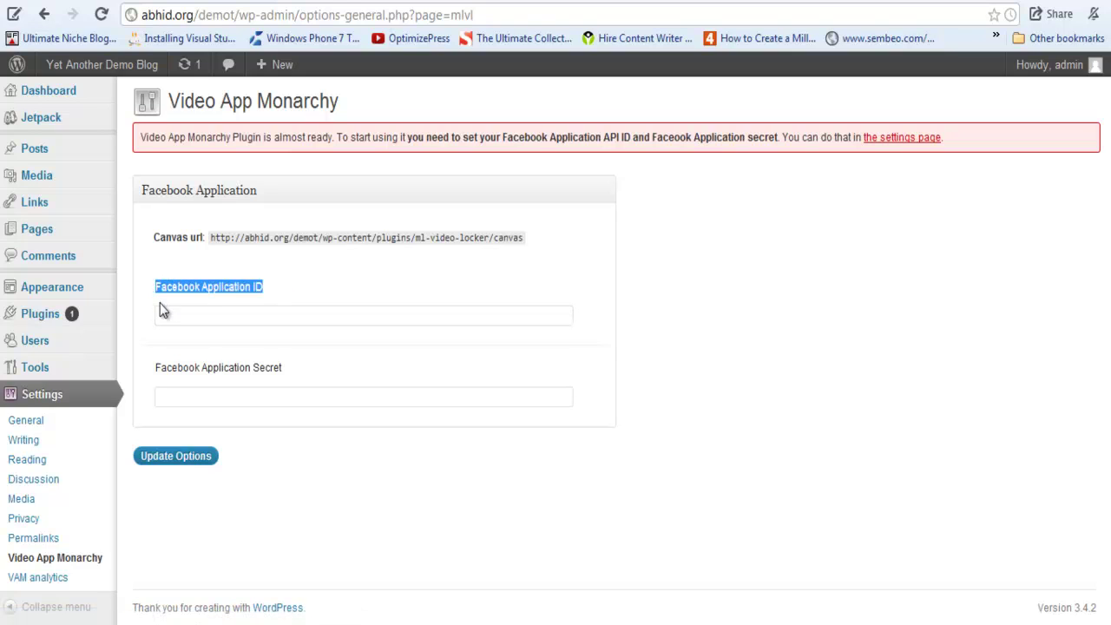
left_click(297, 316)
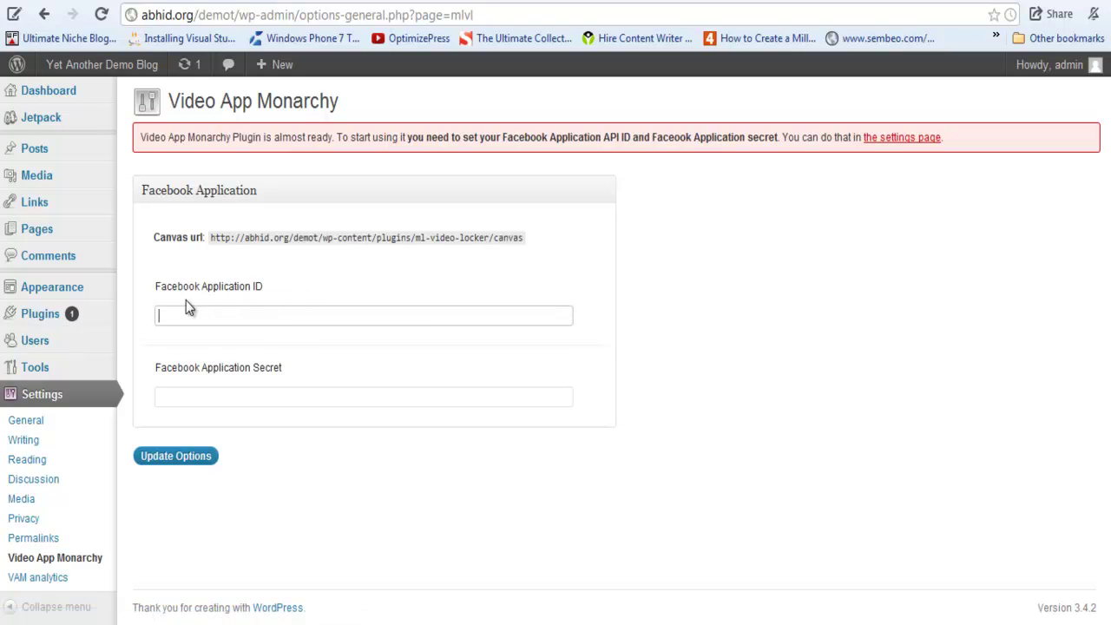
left_click(260, 315)
left_click(704, 369)
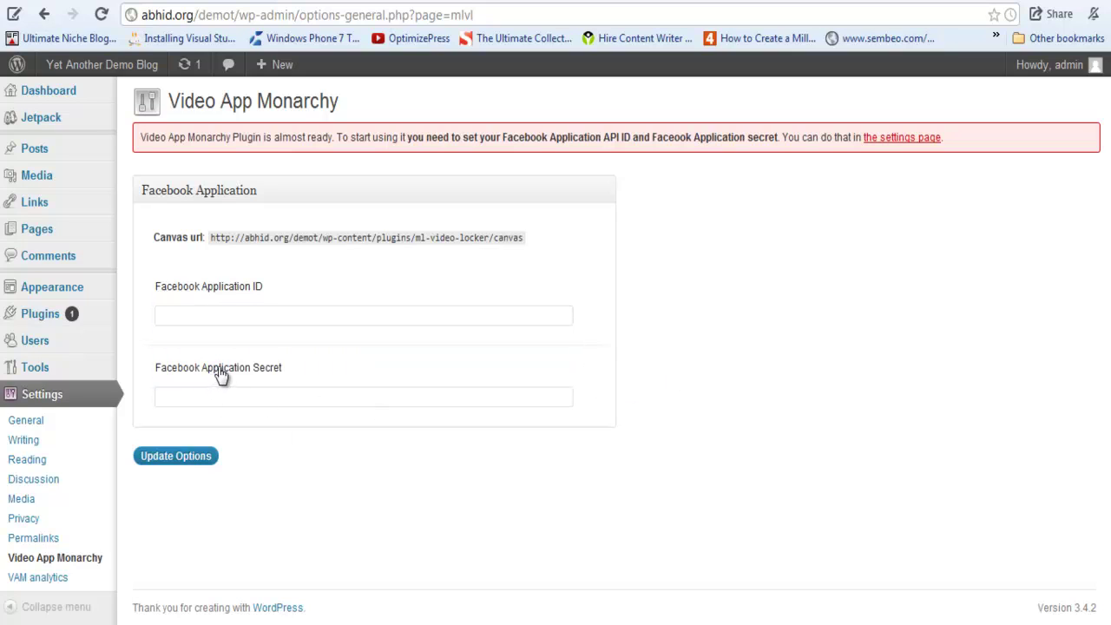
left_click(249, 399)
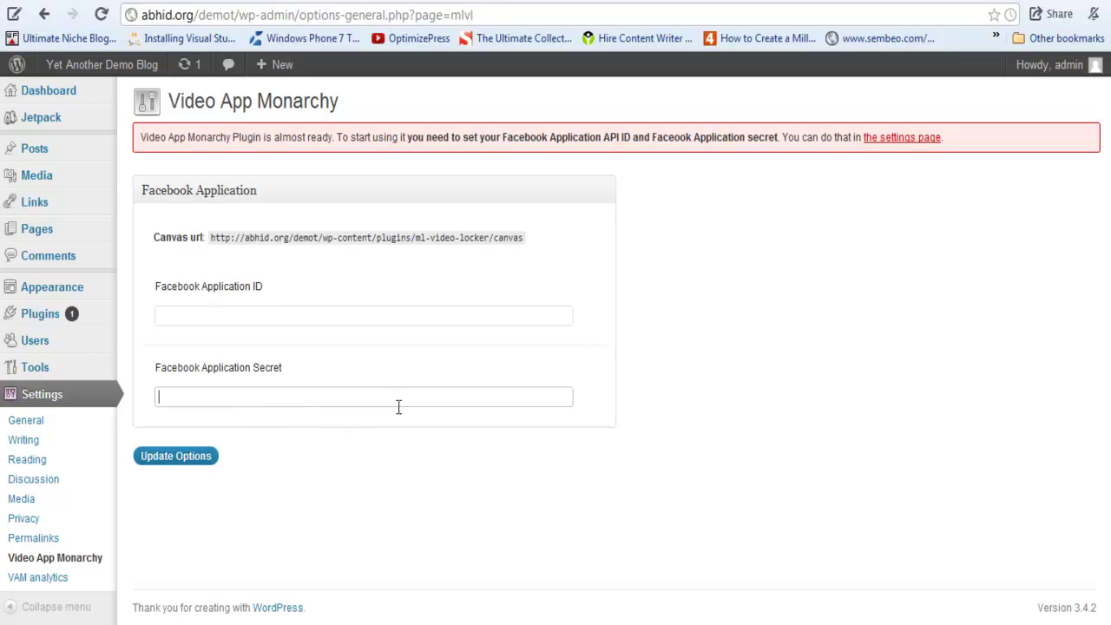
left_click(765, 380)
- Open developers.facebook.com in a new browser tab and go to the Apps section
key("ctrl+t")
type("developers.facebook.com")
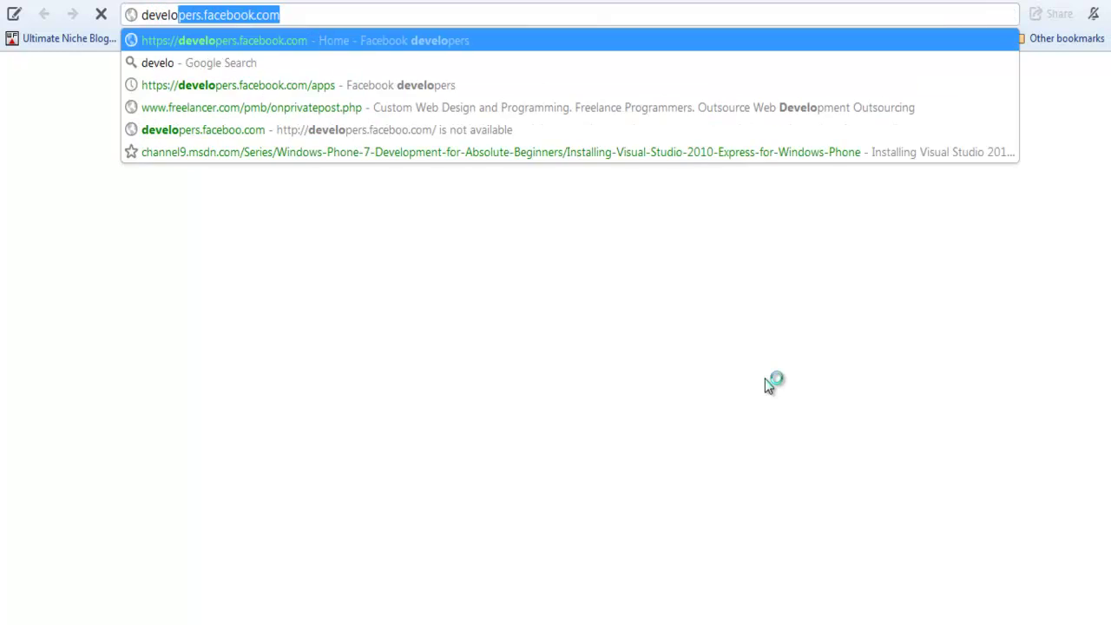
key("Return")
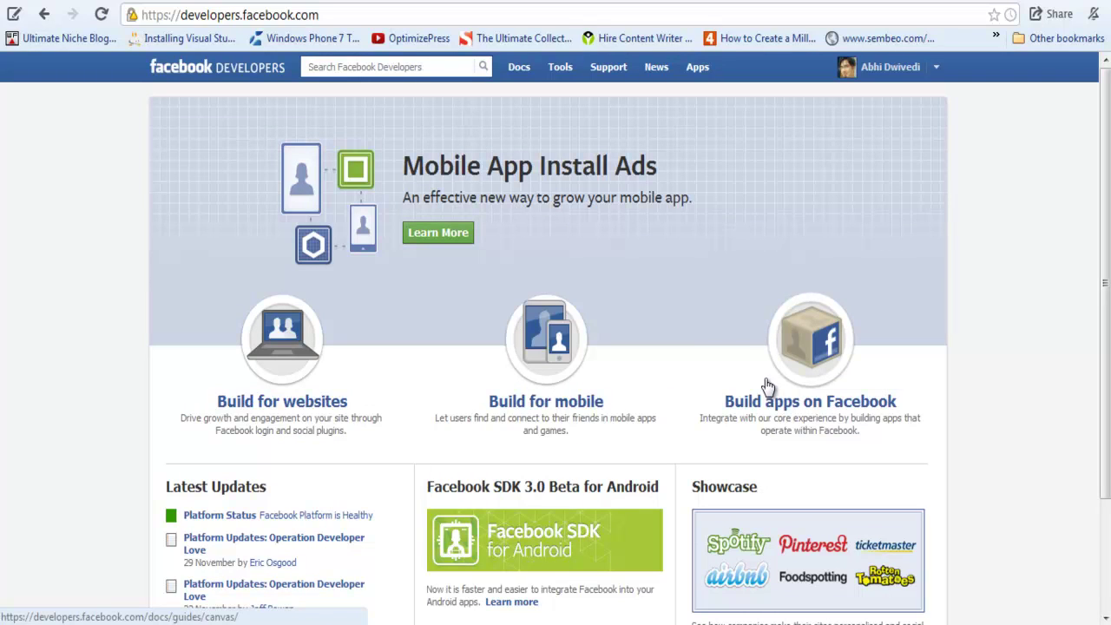
left_click(696, 71)
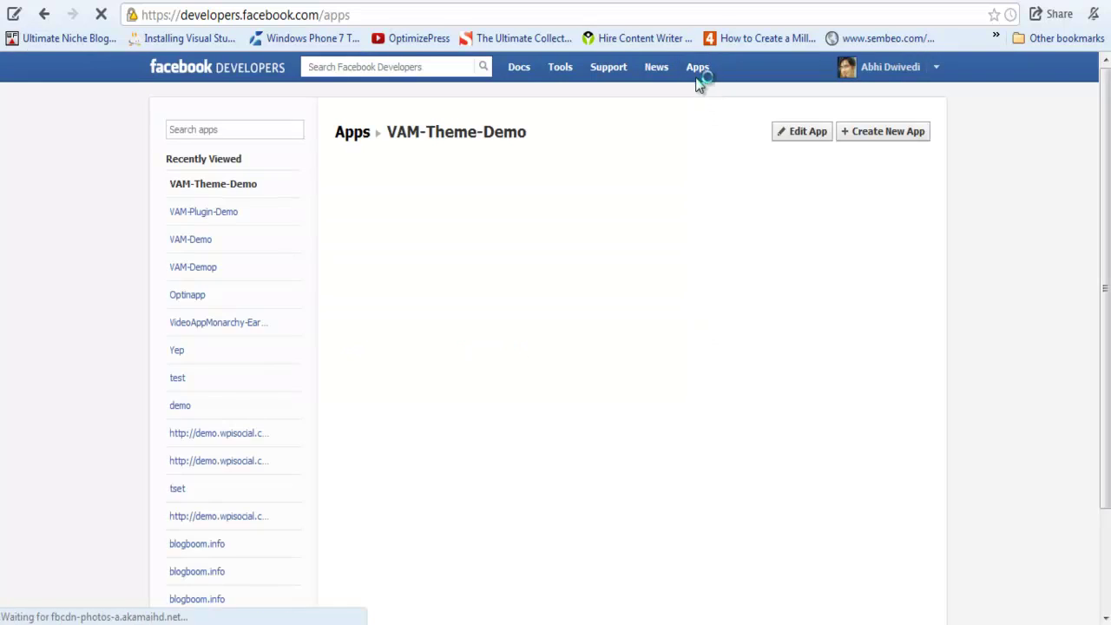
- Create a new Facebook app with the name VAM-Tutorials and the namespace vamtutorials
left_click(892, 137)
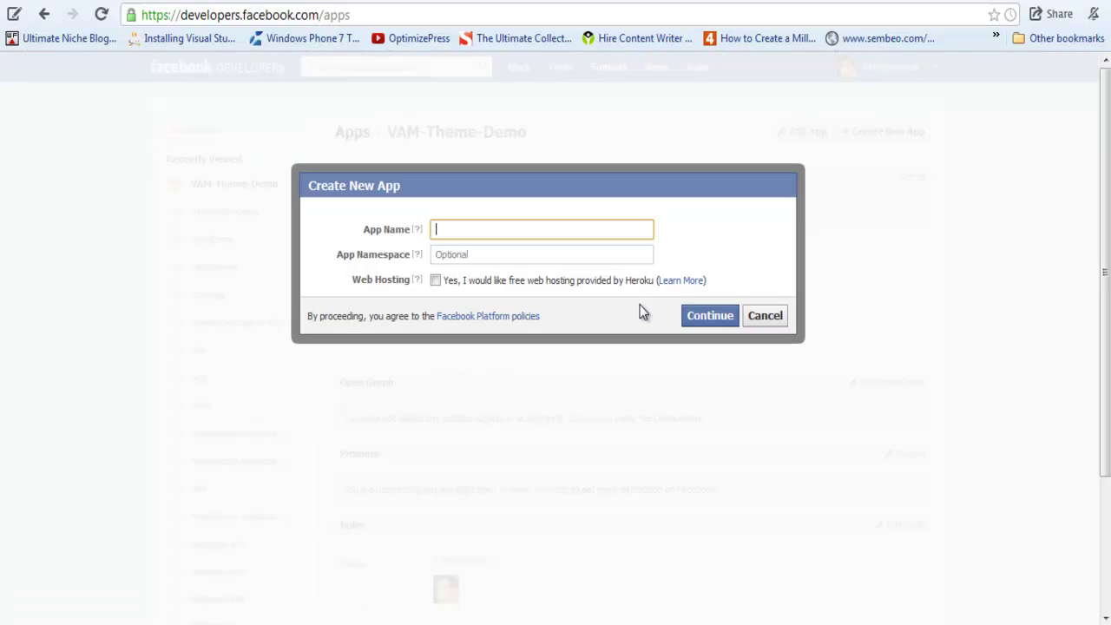
type("VAM-")
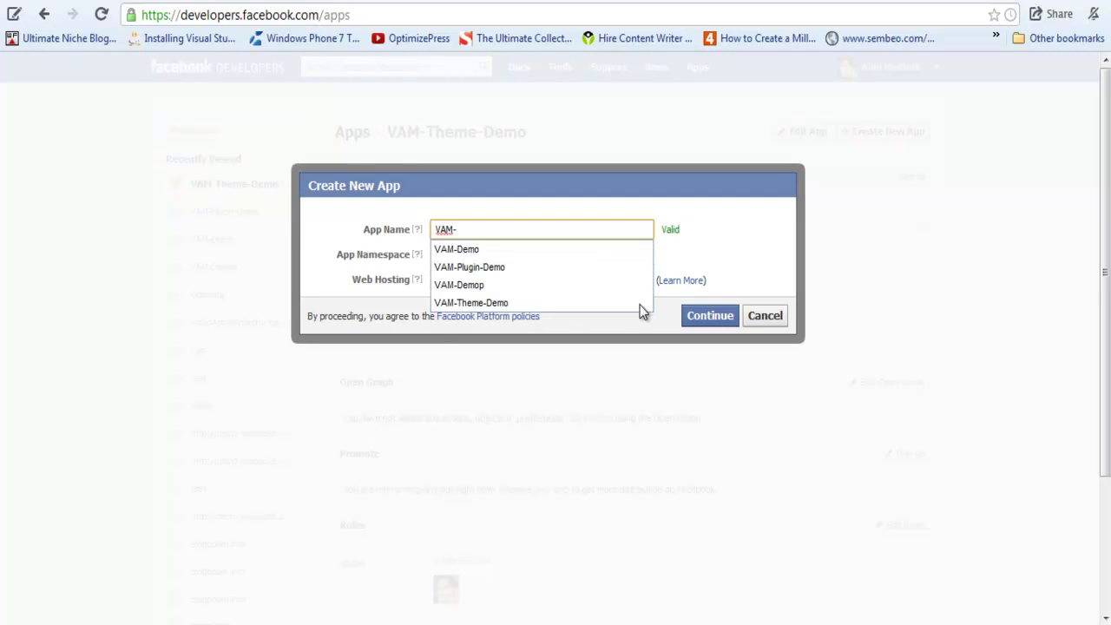
type("Tutorials")
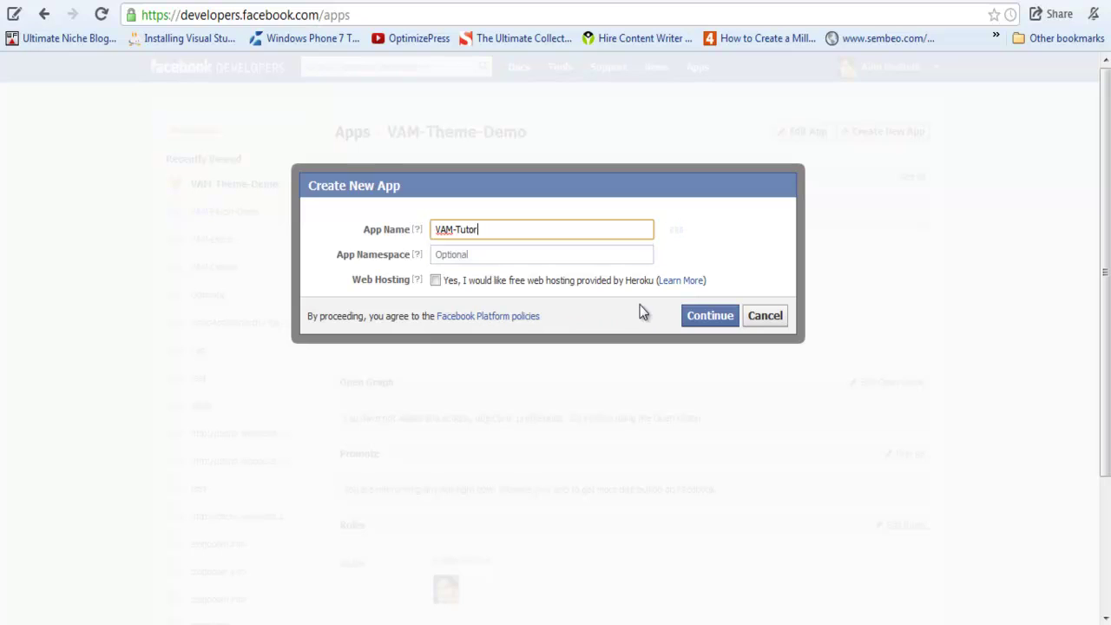
left_click(472, 257)
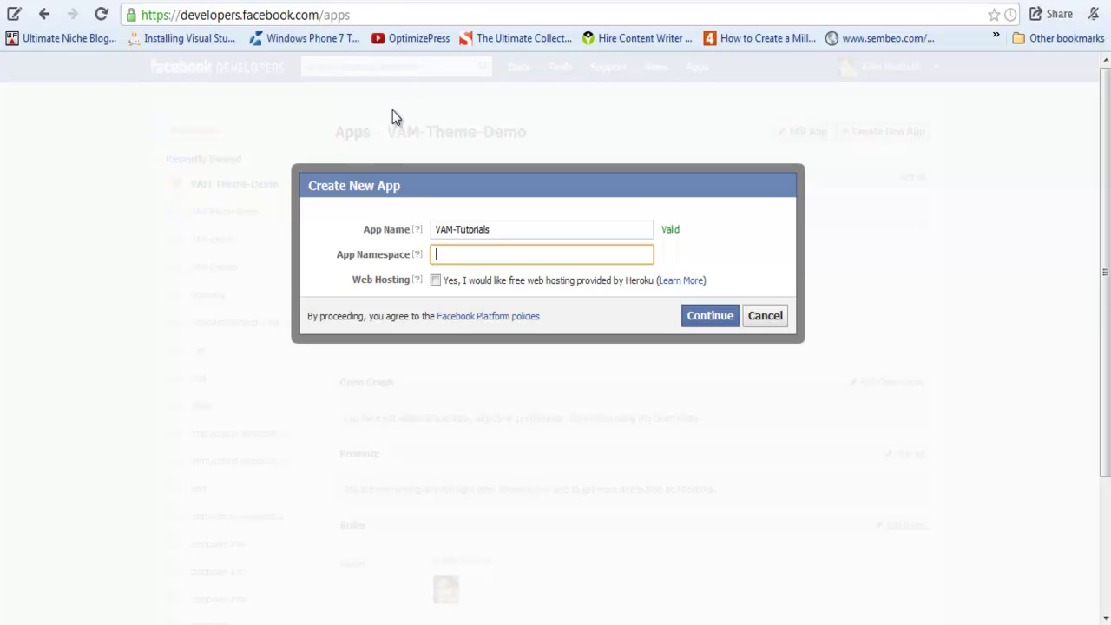
type("vamtutorials")
left_click(715, 318)
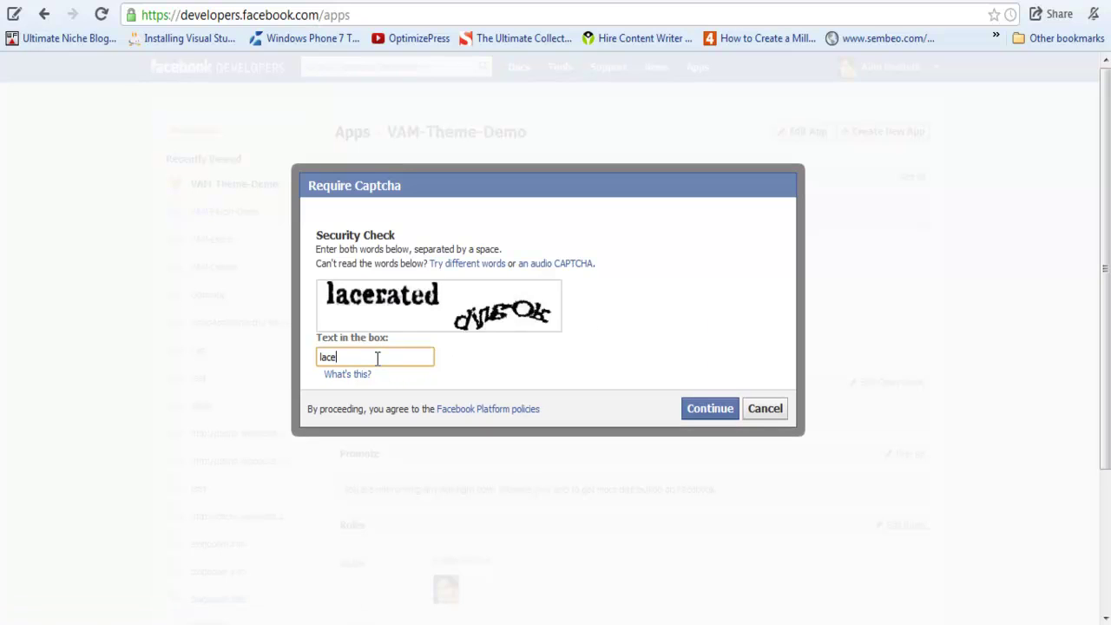
- Complete the captcha security check for the new app, retrying with a second pair of words
type("lacerated druOk")
left_click(714, 415)
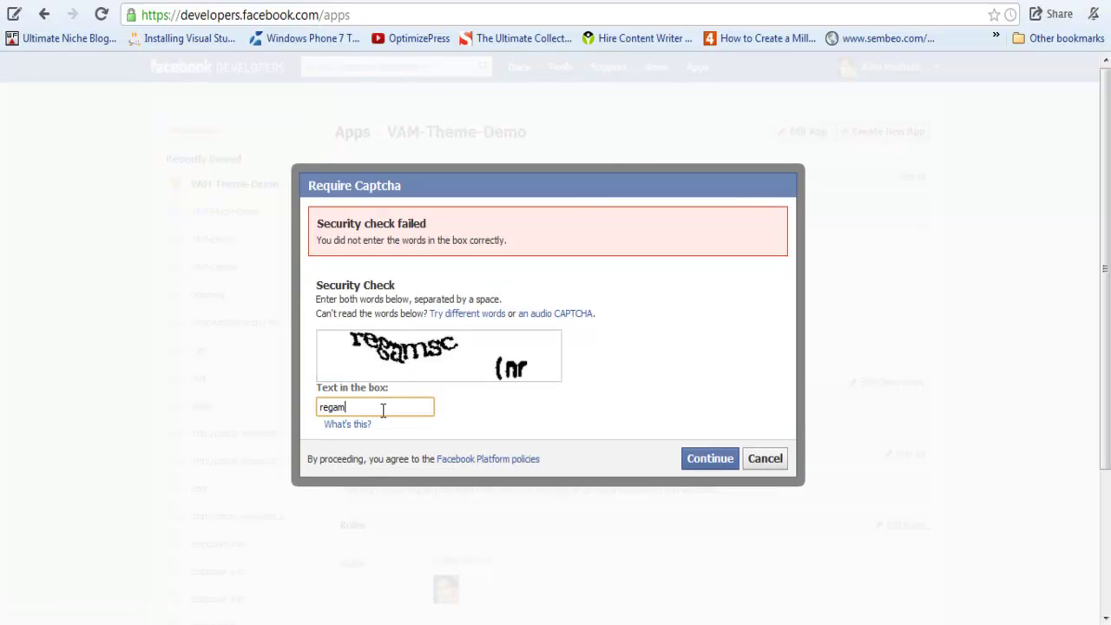
left_click(383, 411)
type("regamsc (nr")
left_click(728, 461)
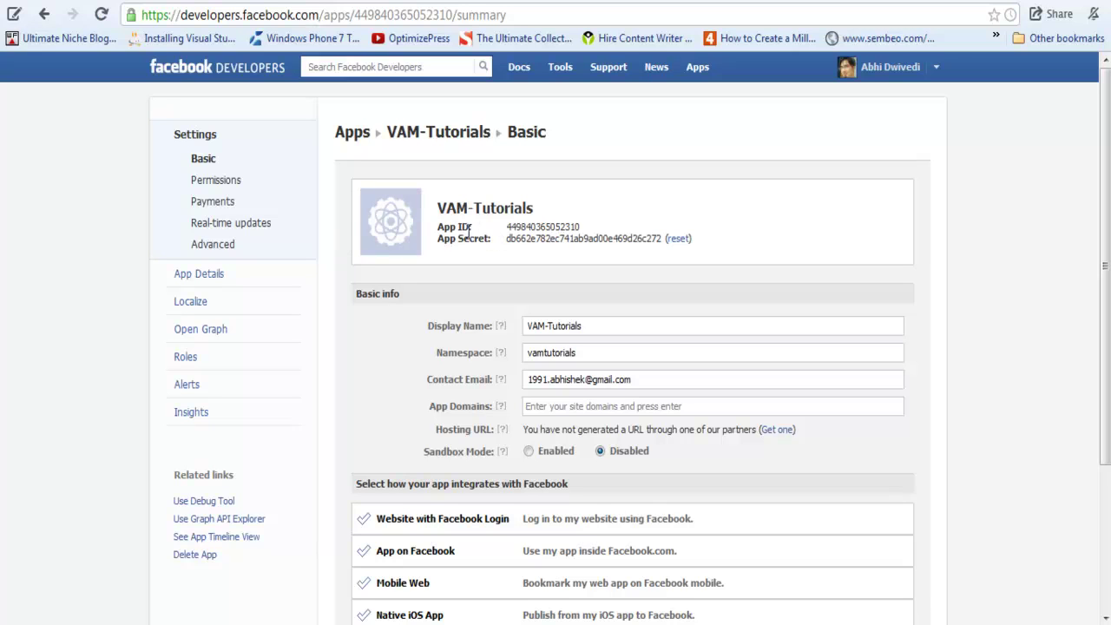
- Copy the VAM-Tutorials App ID into the Facebook Application ID field of the WordPress plugin settings
double_click(520, 226)
right_click(521, 228)
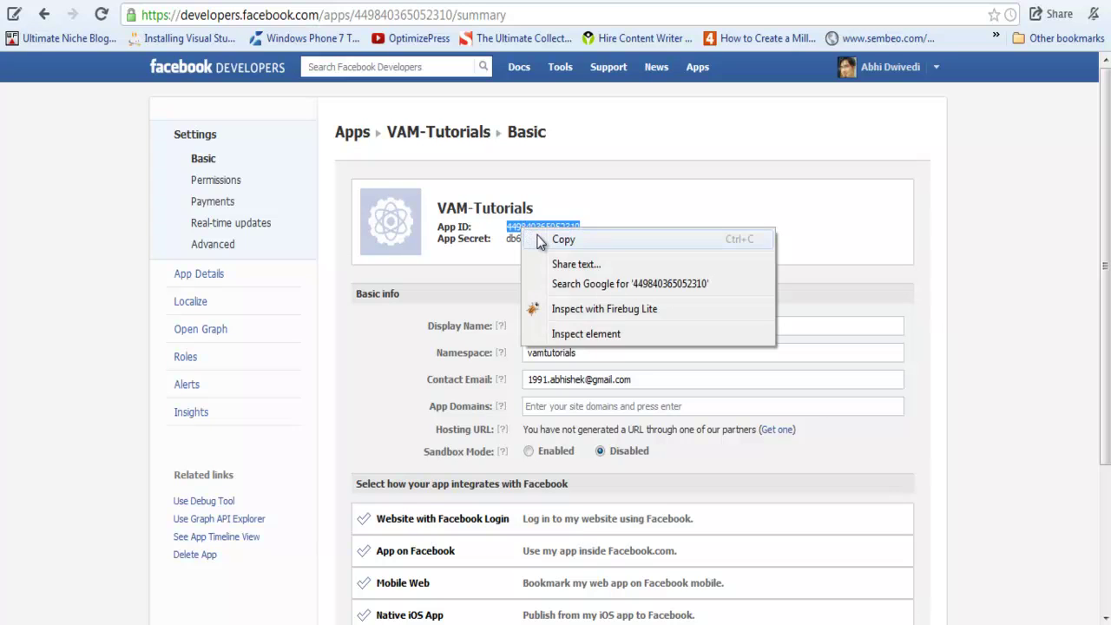
left_click(556, 238)
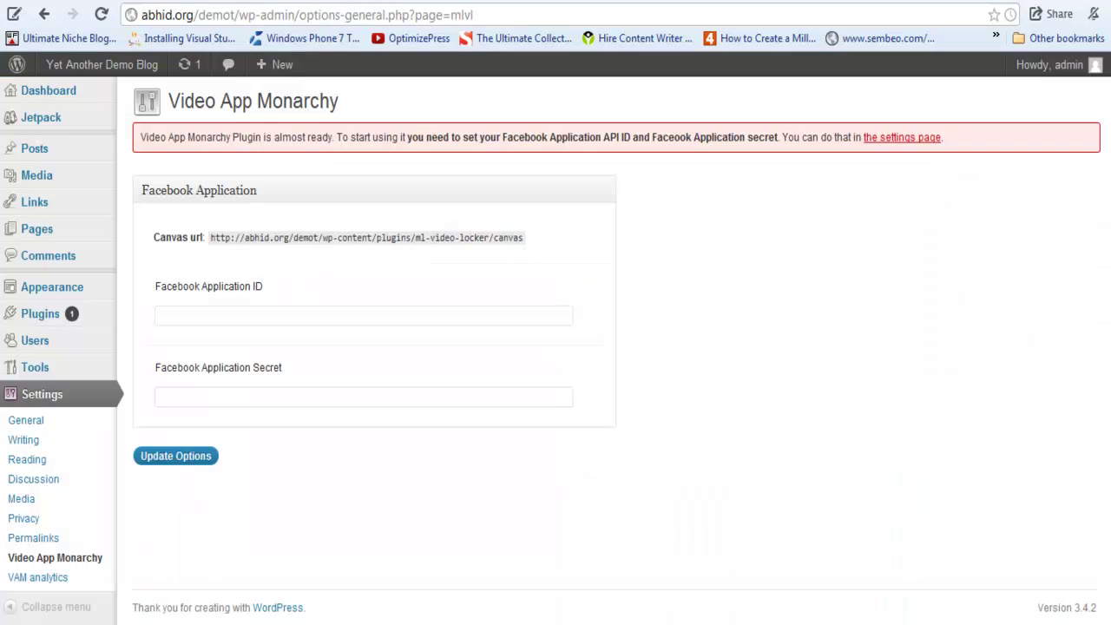
left_click(180, 315)
right_click(180, 315)
left_click(232, 408)
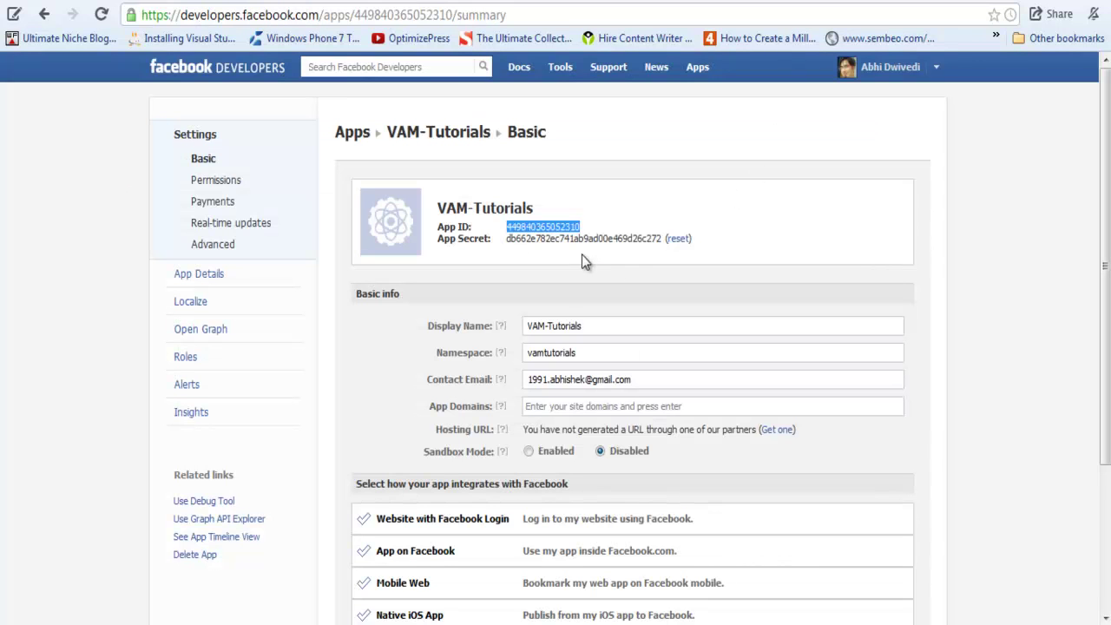
- Copy the app's App Secret into the plugin's Facebook Application Secret field and save the plugin options
double_click(584, 238)
right_click(580, 239)
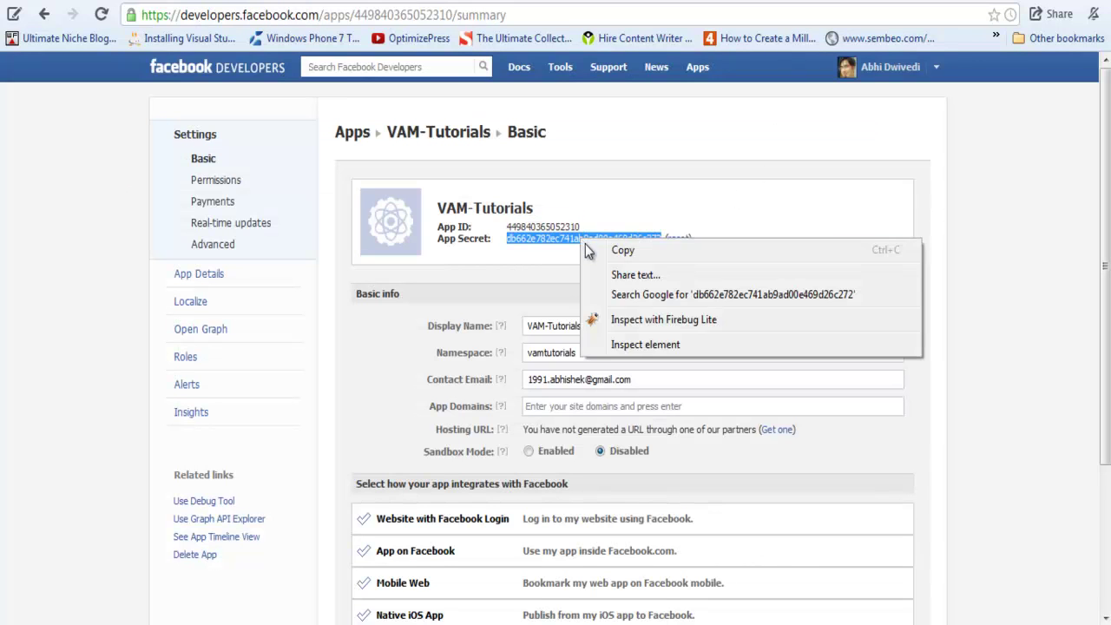
left_click(613, 249)
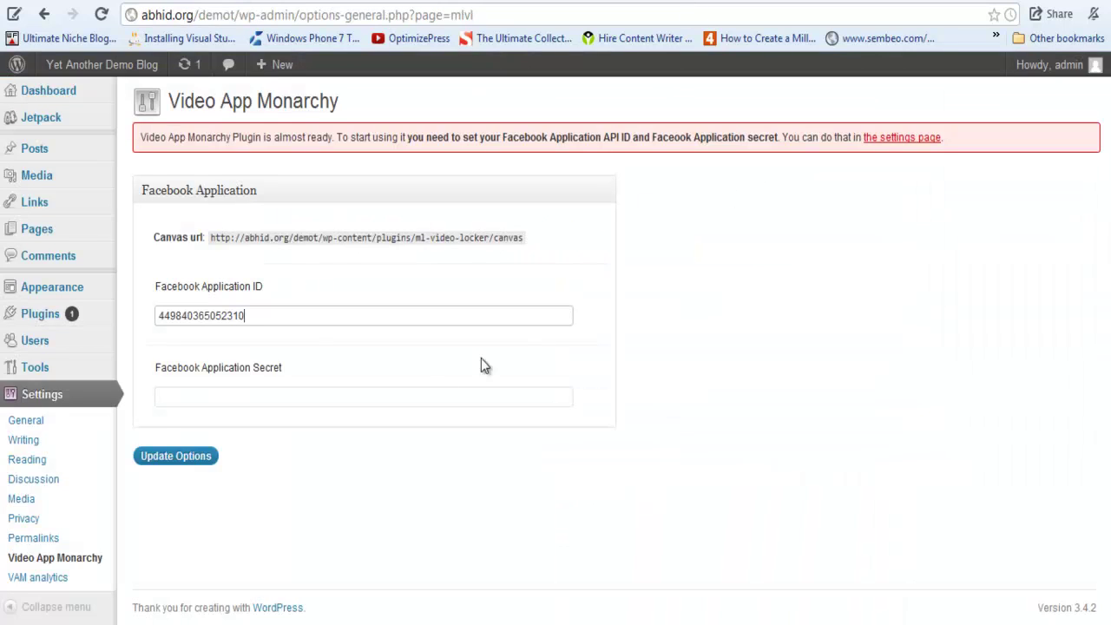
right_click(230, 396)
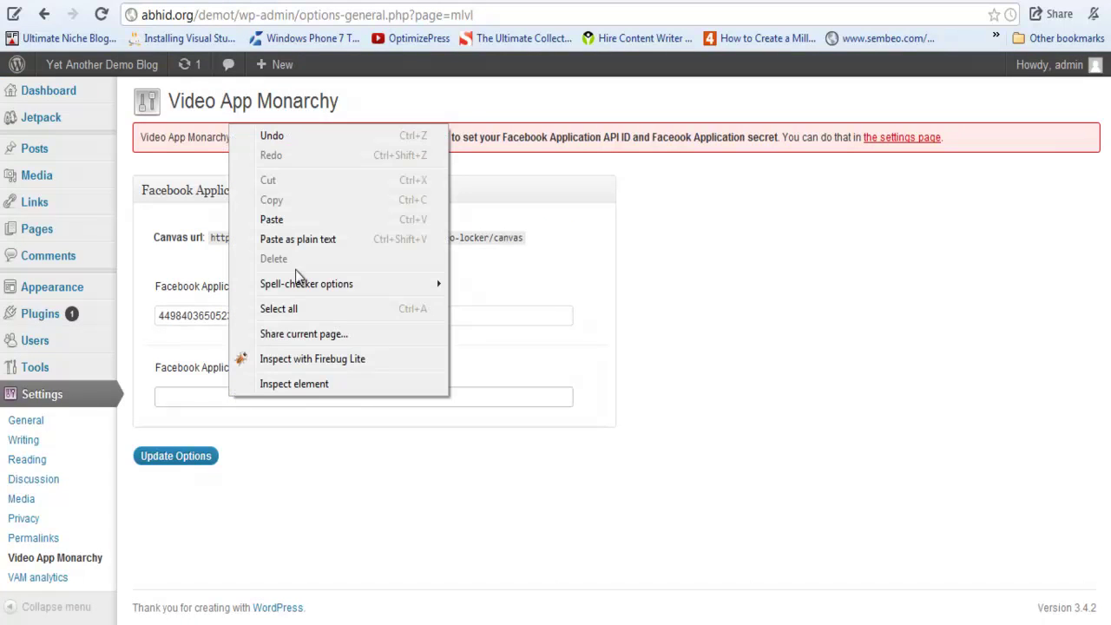
left_click(299, 222)
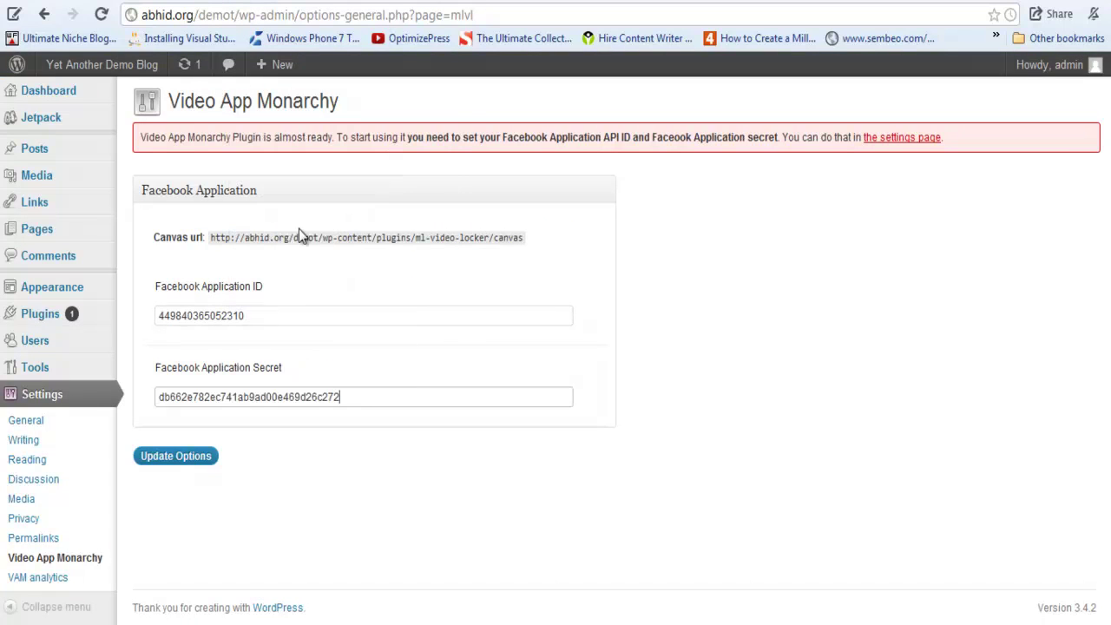
left_click(177, 461)
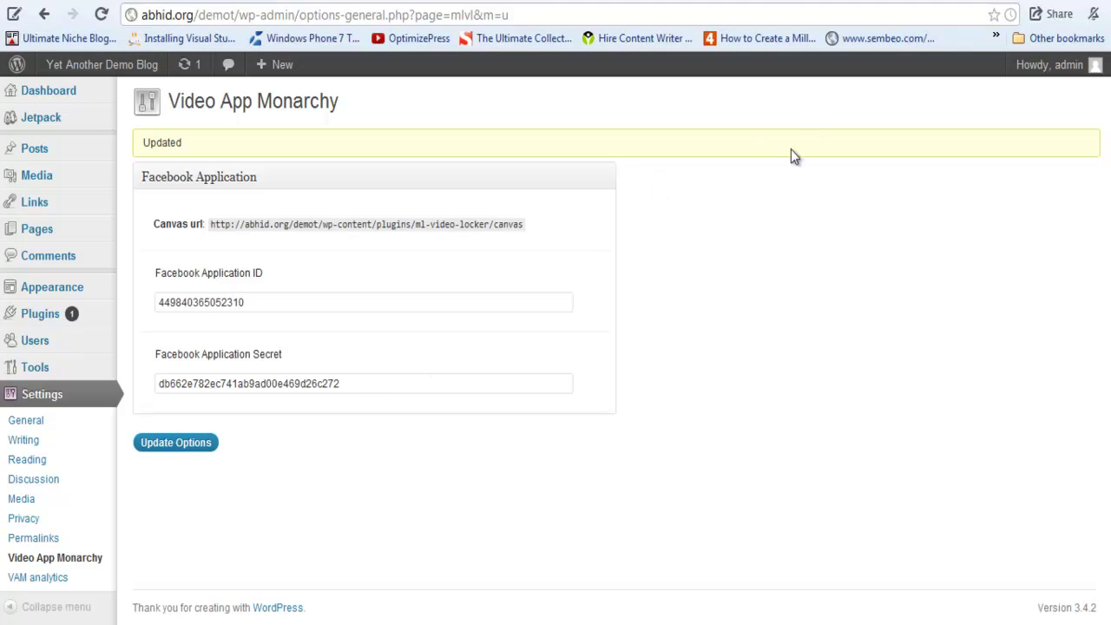
- Copy the canvas URL shown in the Video App Monarchy plugin settings
left_click(773, 3)
left_click(599, 1)
left_click_drag(212, 224, 523, 224)
right_click(520, 224)
left_click(554, 231)
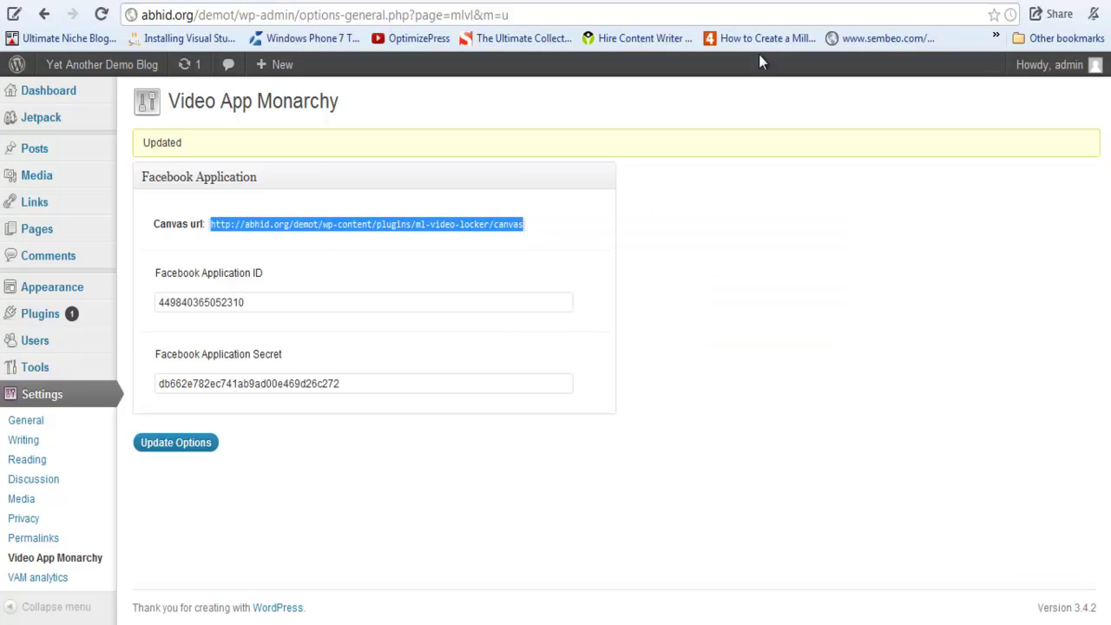
left_click(760, 3)
scroll(1014, 293, "down", 3)
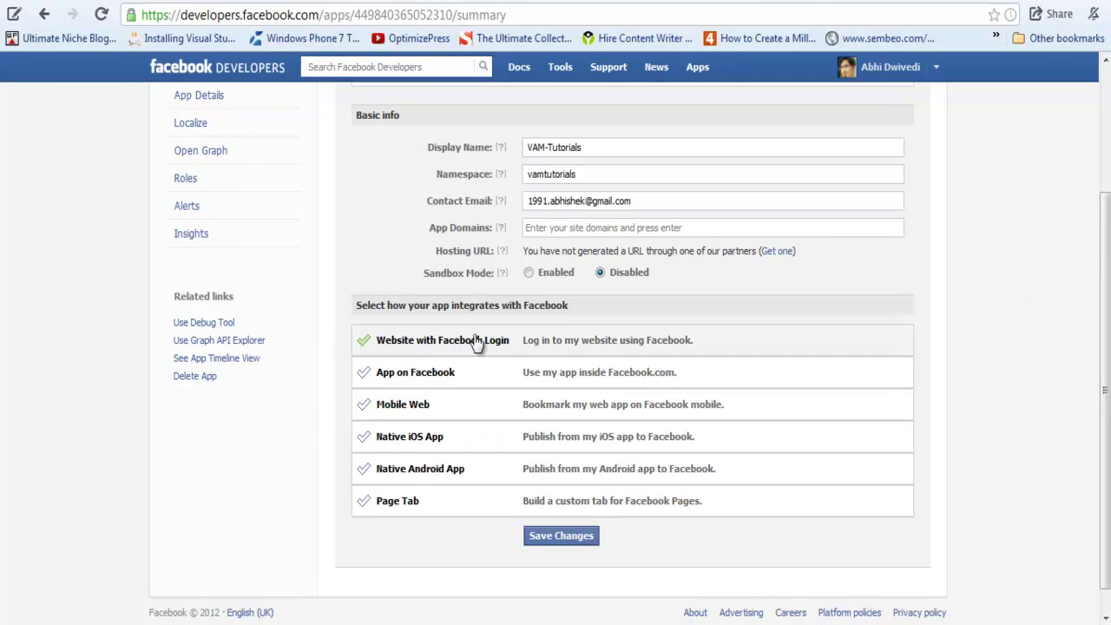
left_click(606, 345)
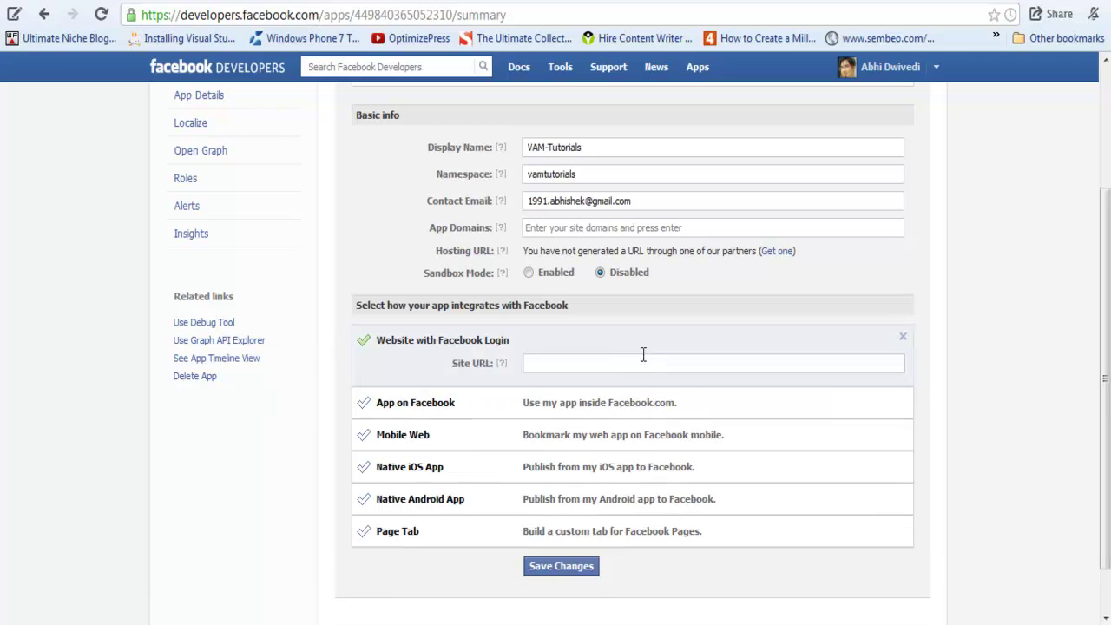
left_click(575, 365)
right_click(576, 364)
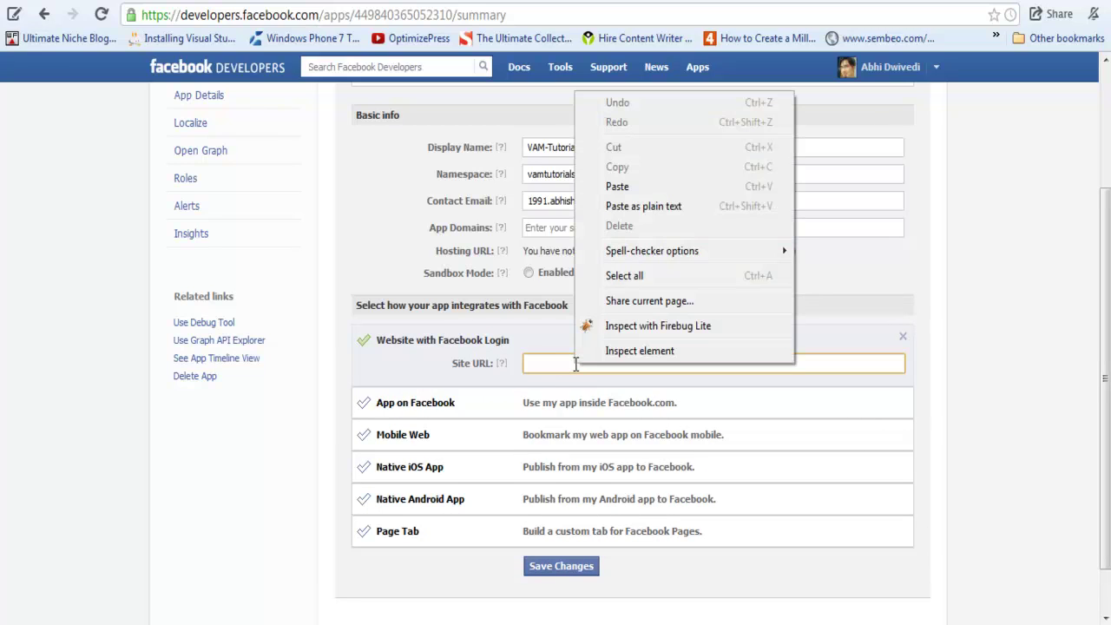
left_click(543, 367)
left_click(553, 365)
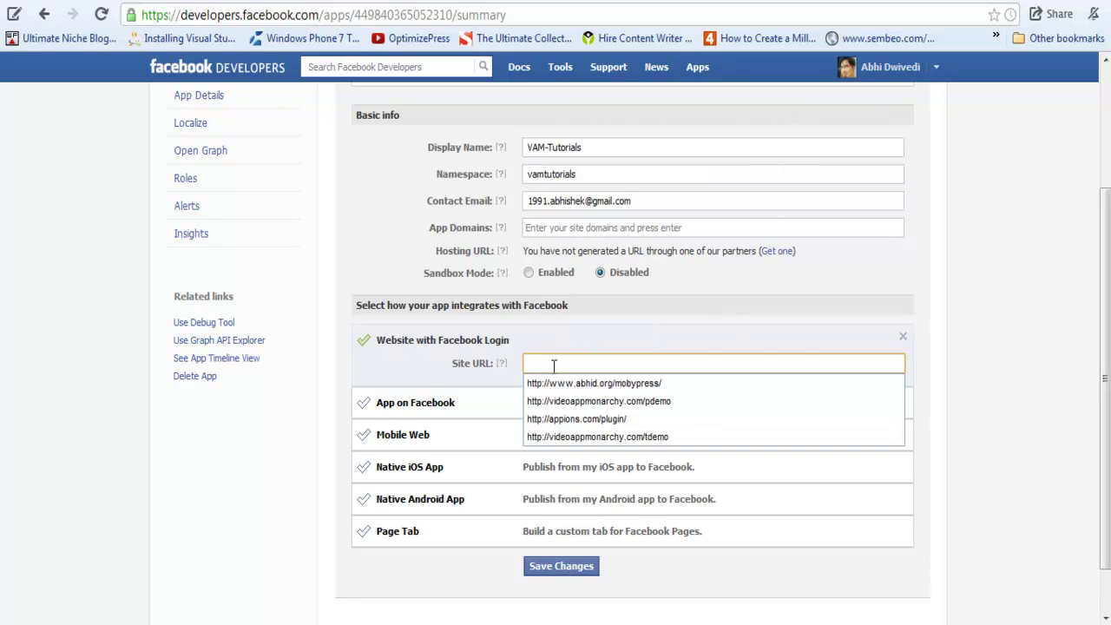
type("http://www.")
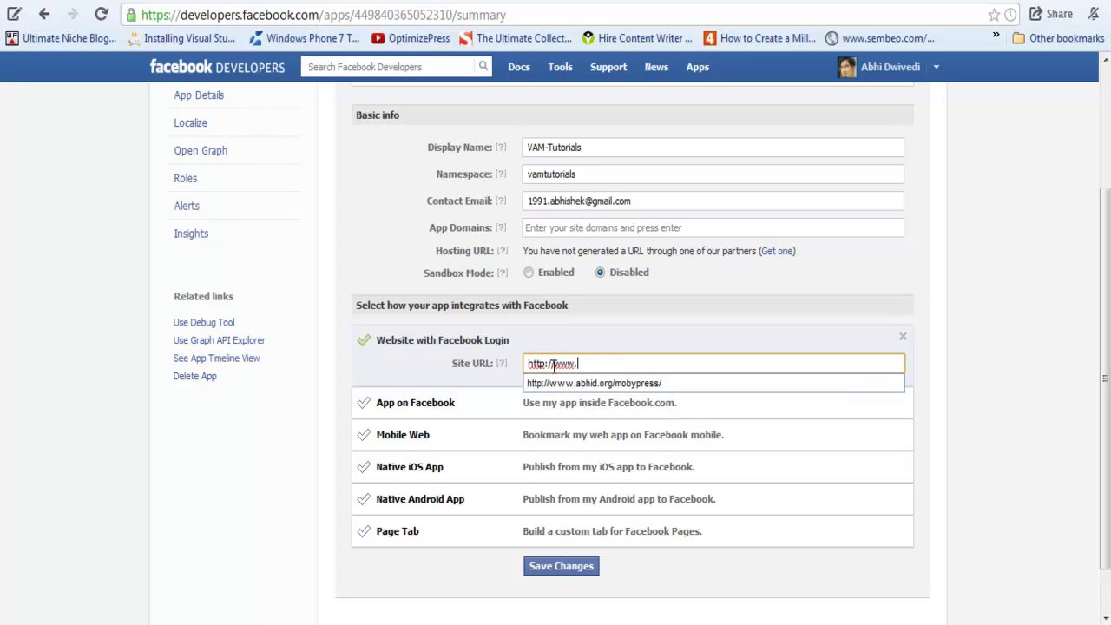
type("abhid.org/")
key("ctrl+Tab")
key("ctrl+shift+Tab")
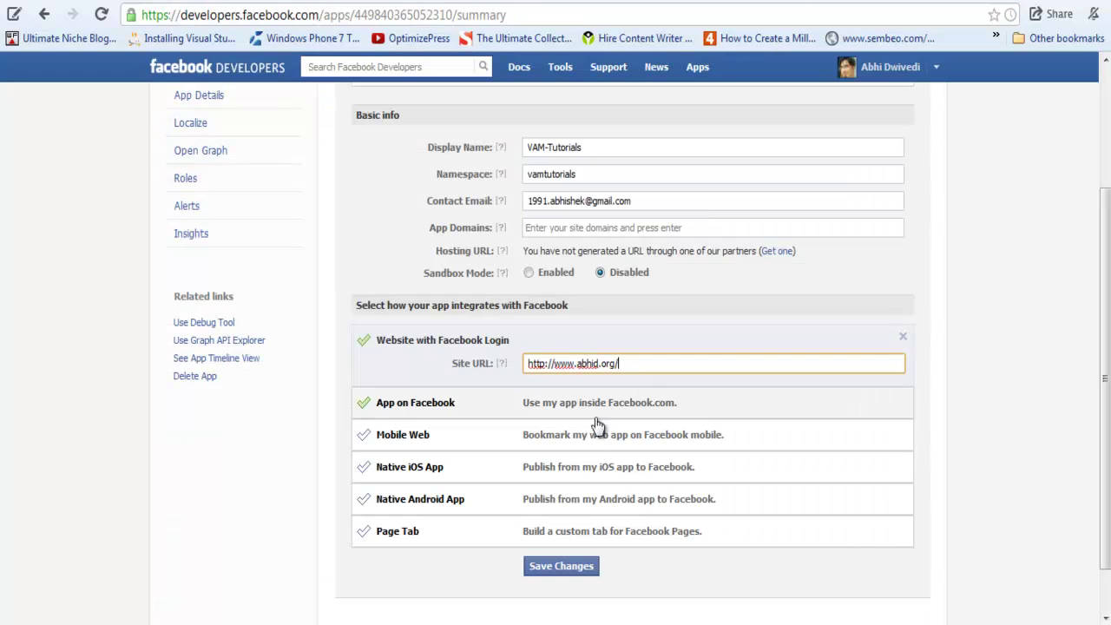
type("rg/demot")
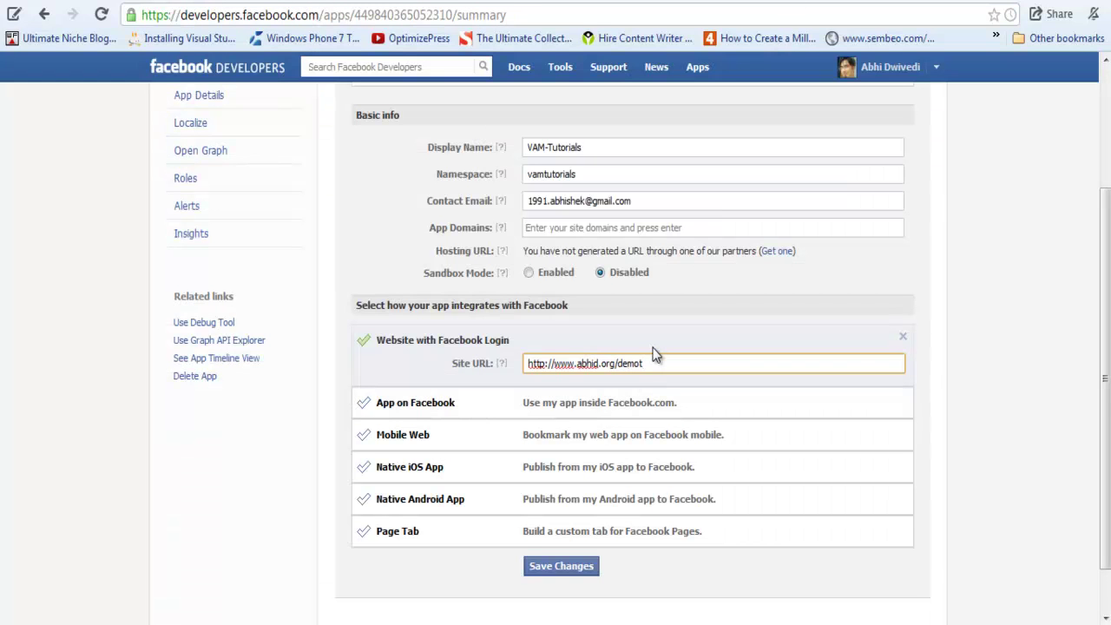
type("/")
left_click(1000, 381)
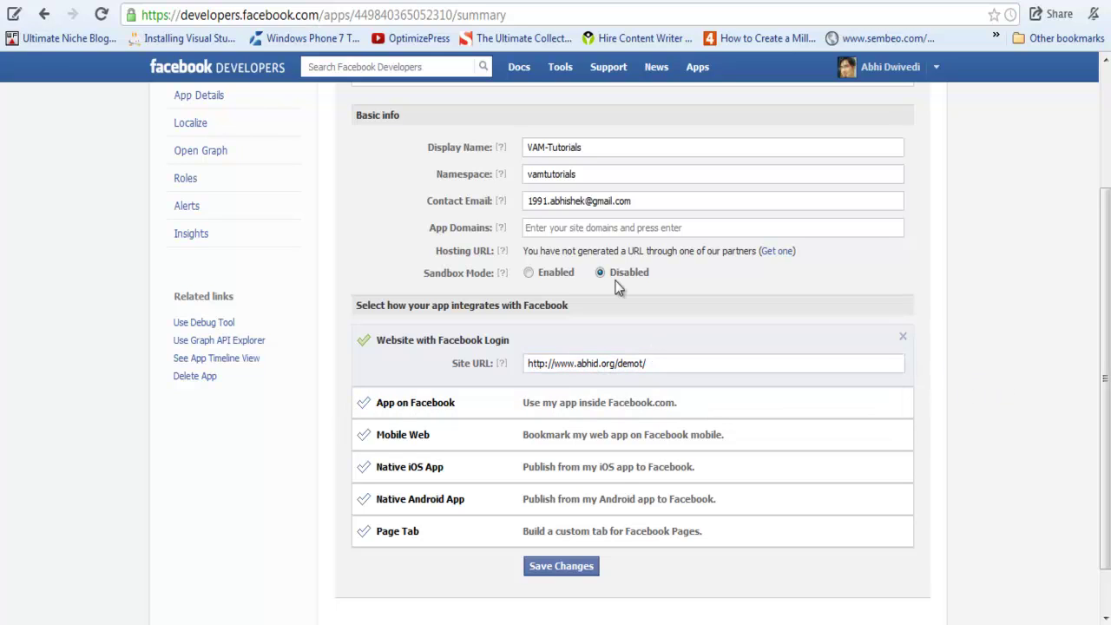
left_click(587, 404)
right_click(596, 444)
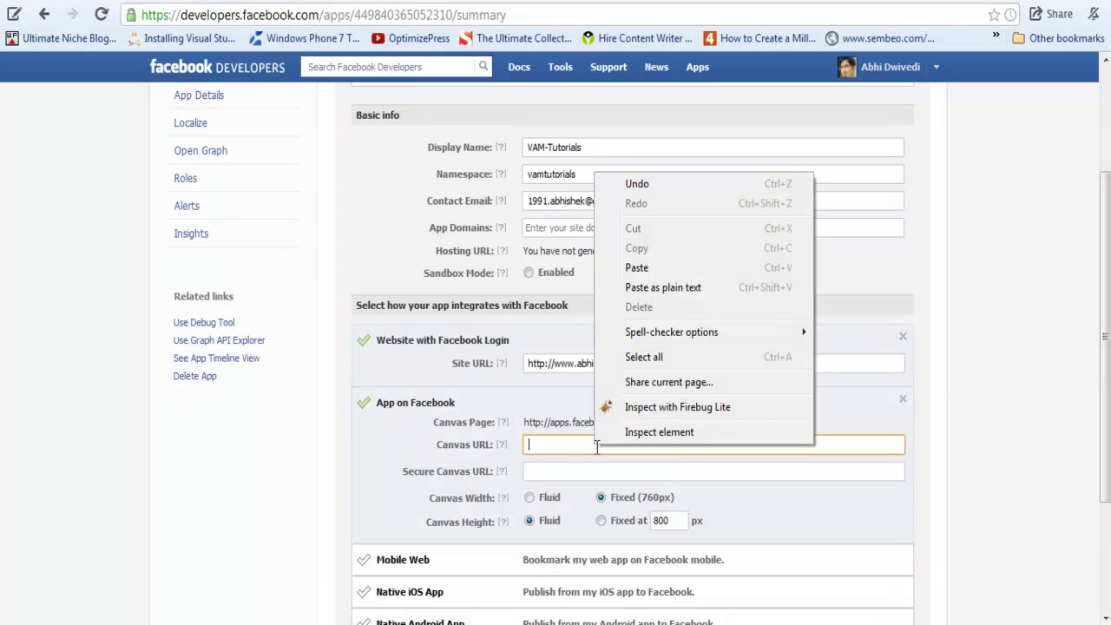
left_click(647, 264)
left_click(667, 2)
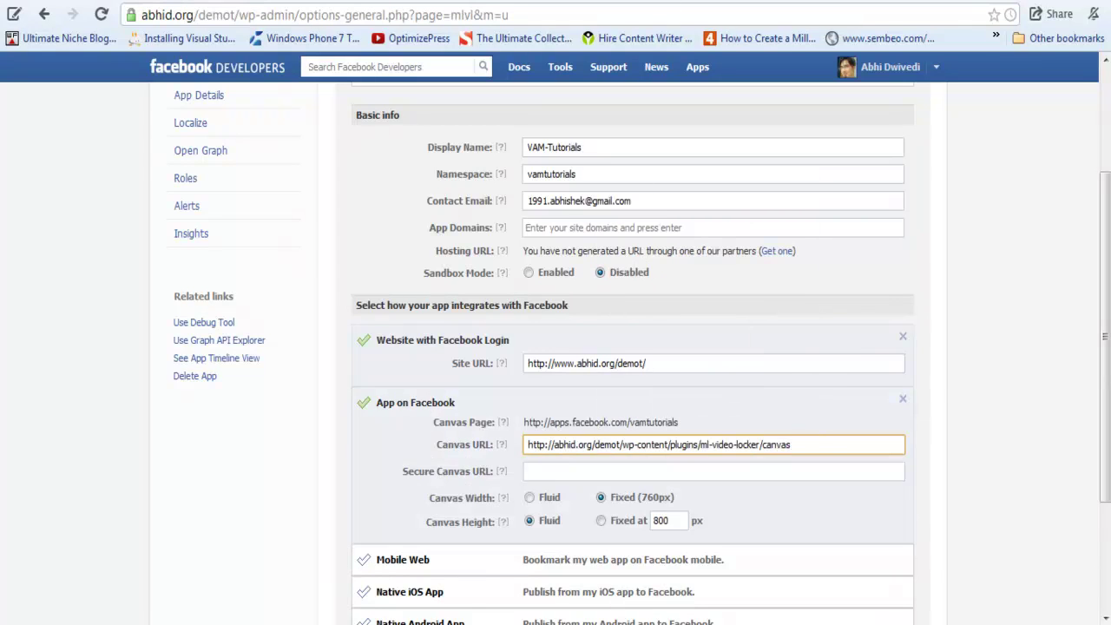
- Recopy the plugin's canvas URL and add a trailing slash to the Facebook app's Canvas URL so it ends in canvas/
right_click(284, 225)
left_click(317, 234)
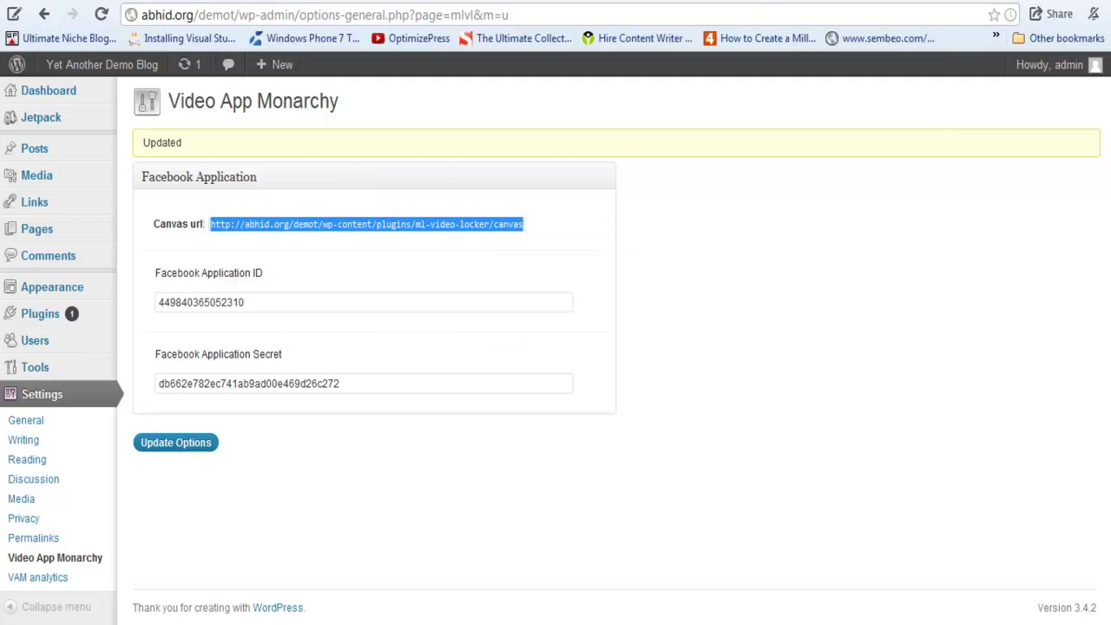
key("ctrl+Tab")
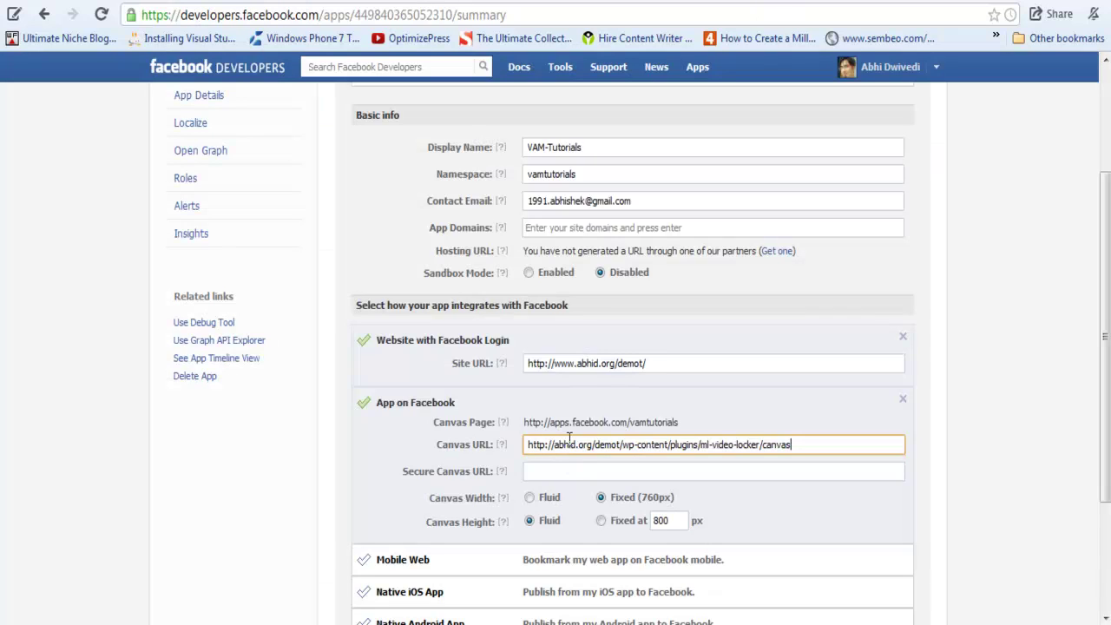
type("/")
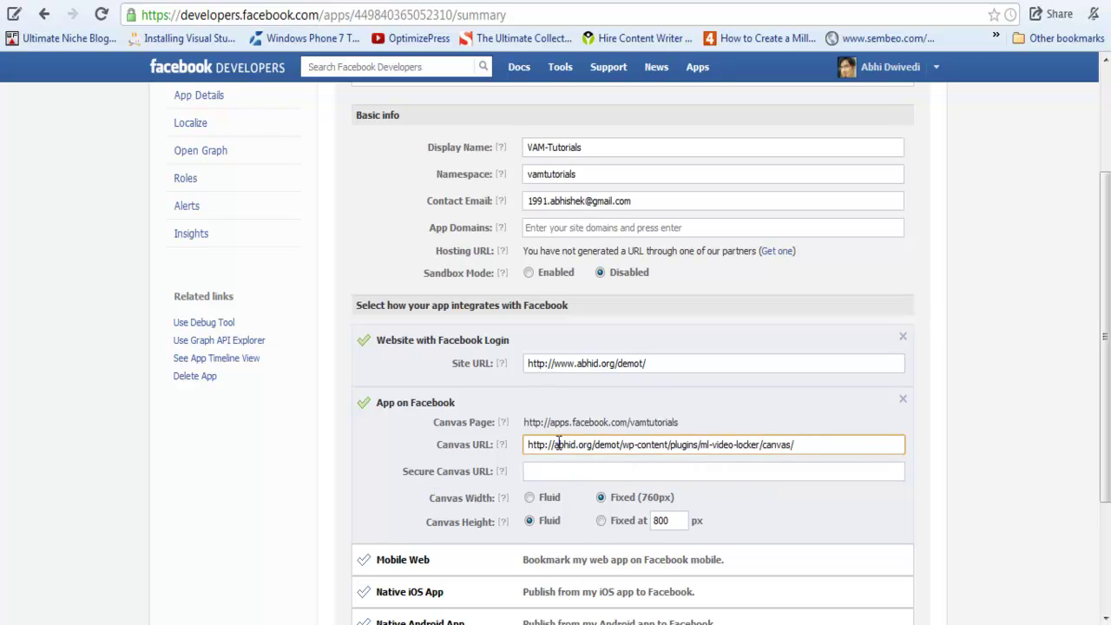
left_click(607, 475)
right_click(607, 474)
left_click(657, 317)
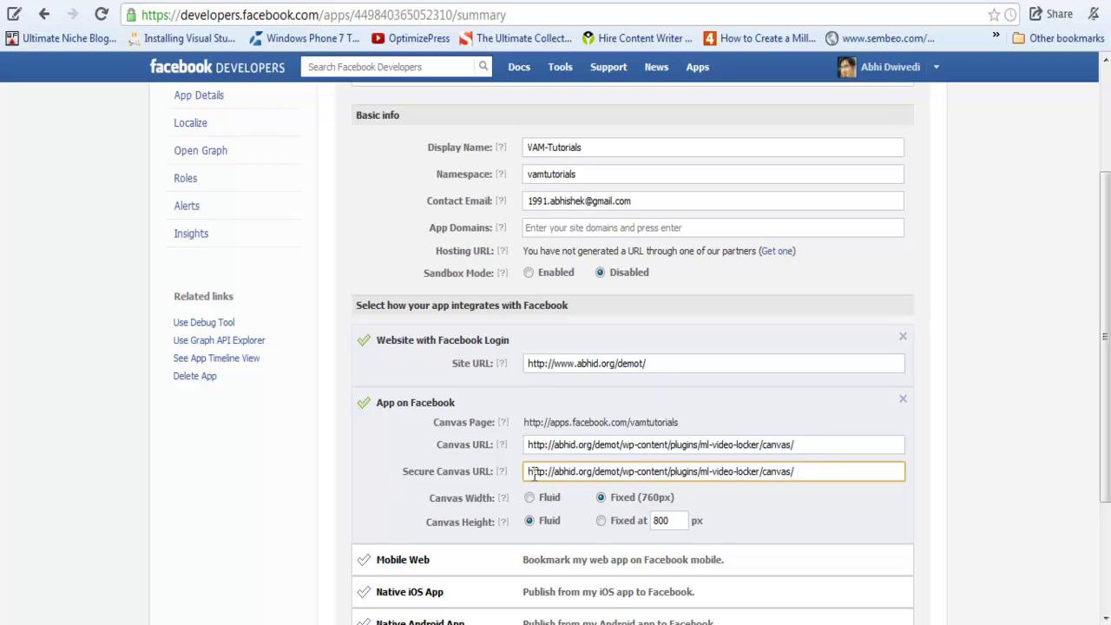
type("s")
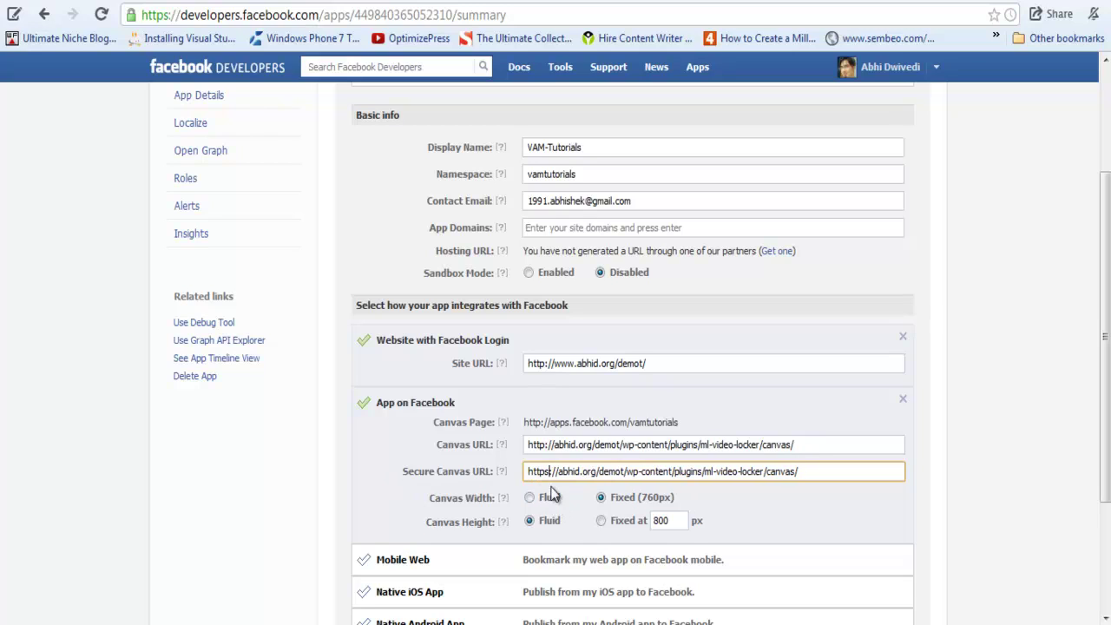
left_click_drag(527, 471, 553, 475)
left_click(534, 444)
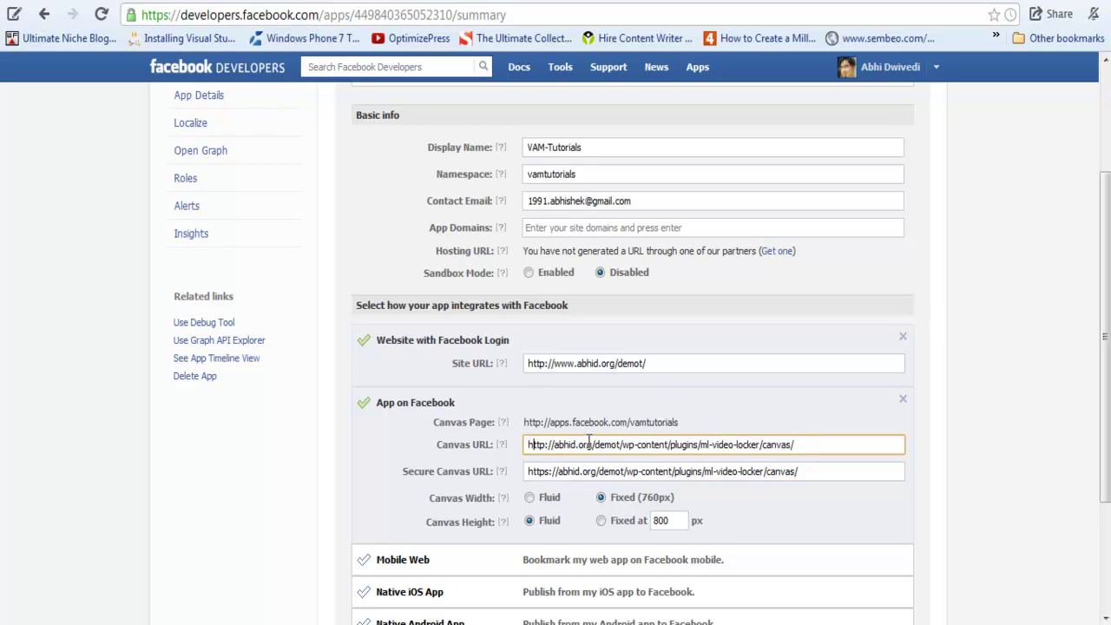
- Add abhid.org to the Facebook app's App Domains and save the basic settings
left_click(426, 236)
left_click_drag(426, 237, 540, 231)
left_click(548, 231)
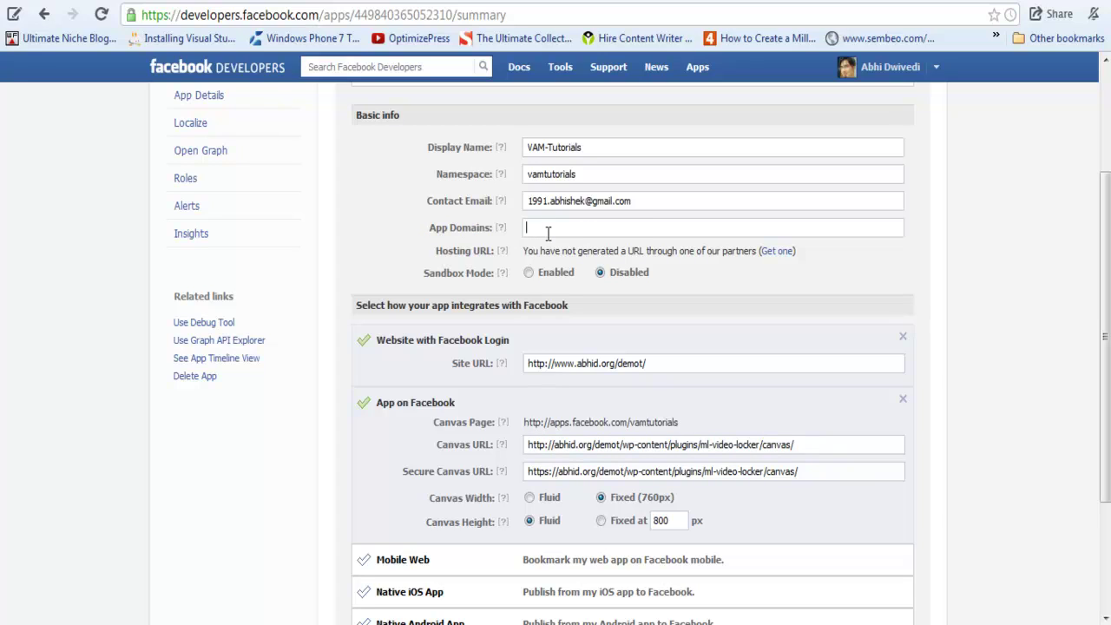
type("abhid.org")
left_click(878, 268)
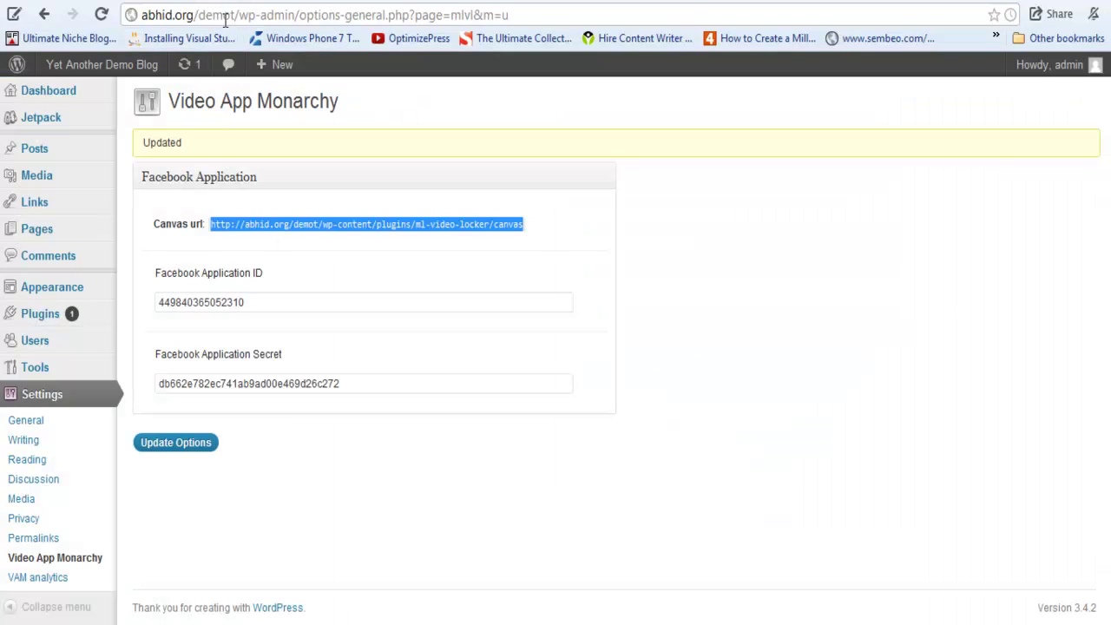
left_click_drag(234, 15, 187, 17)
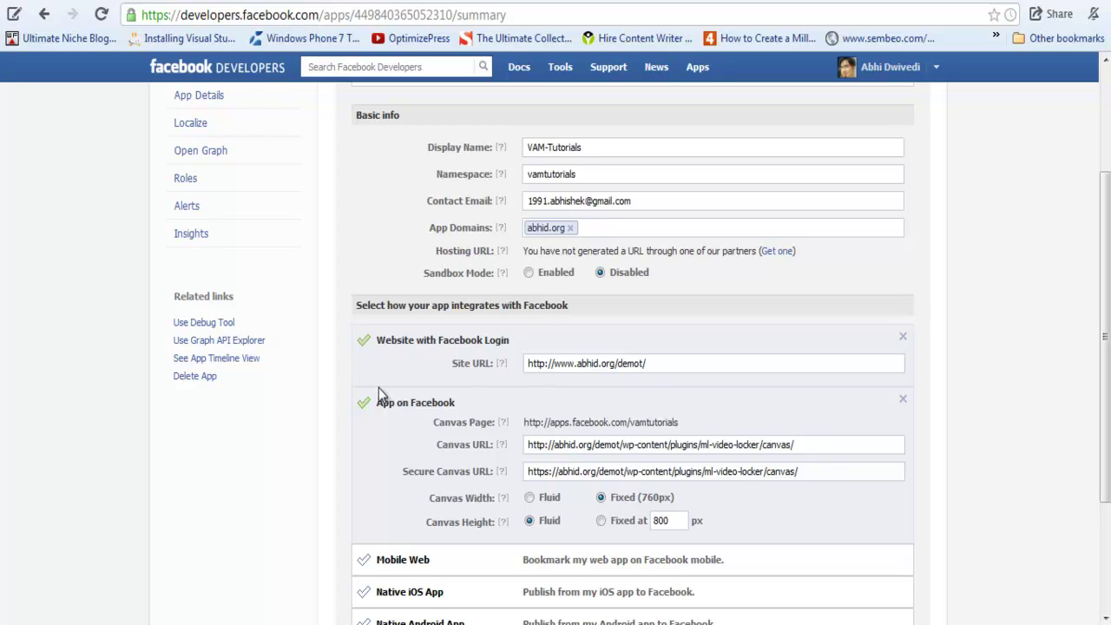
scroll(330, 377, "down", 3)
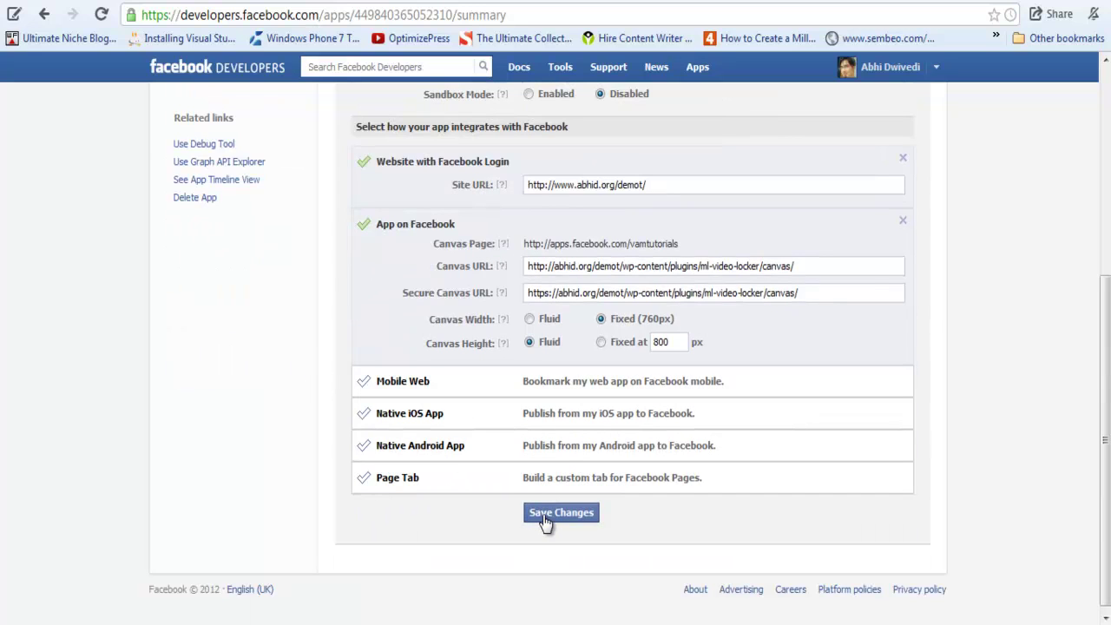
left_click(542, 517)
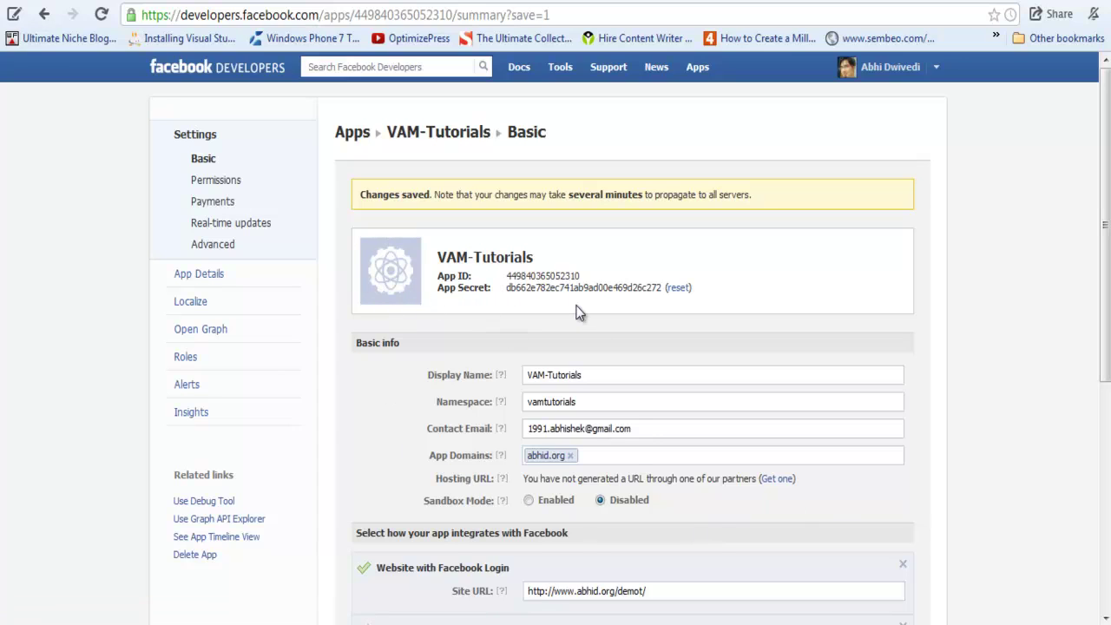
- Open the app's details for editing and set the description to "This is a VAM Tutorials App - Demo Purposes!"
mouse_move(402, 254)
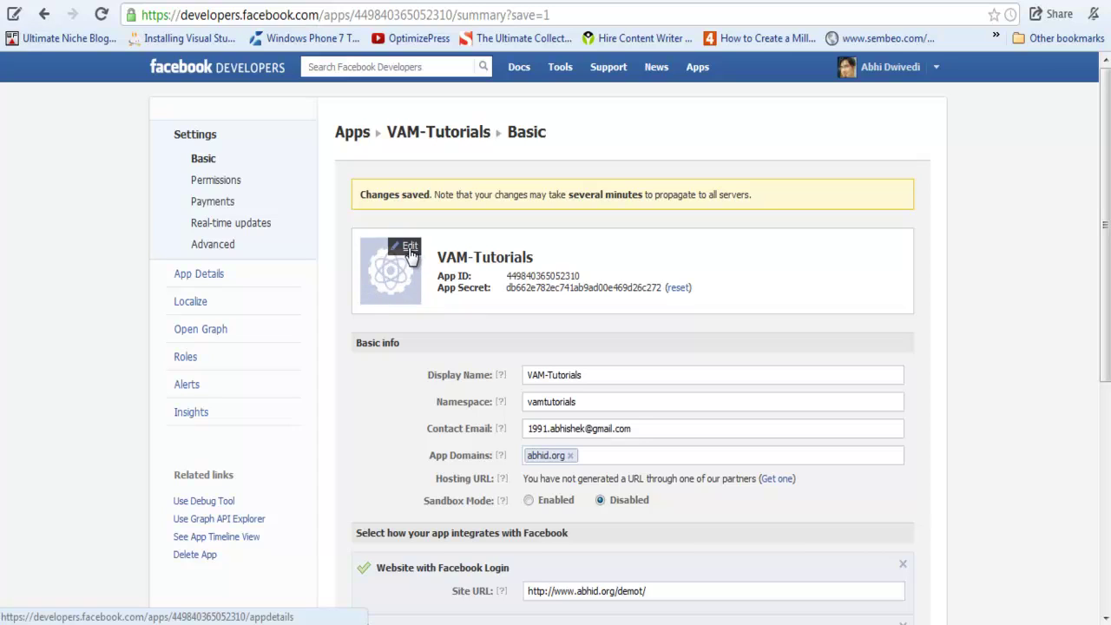
left_click(410, 250)
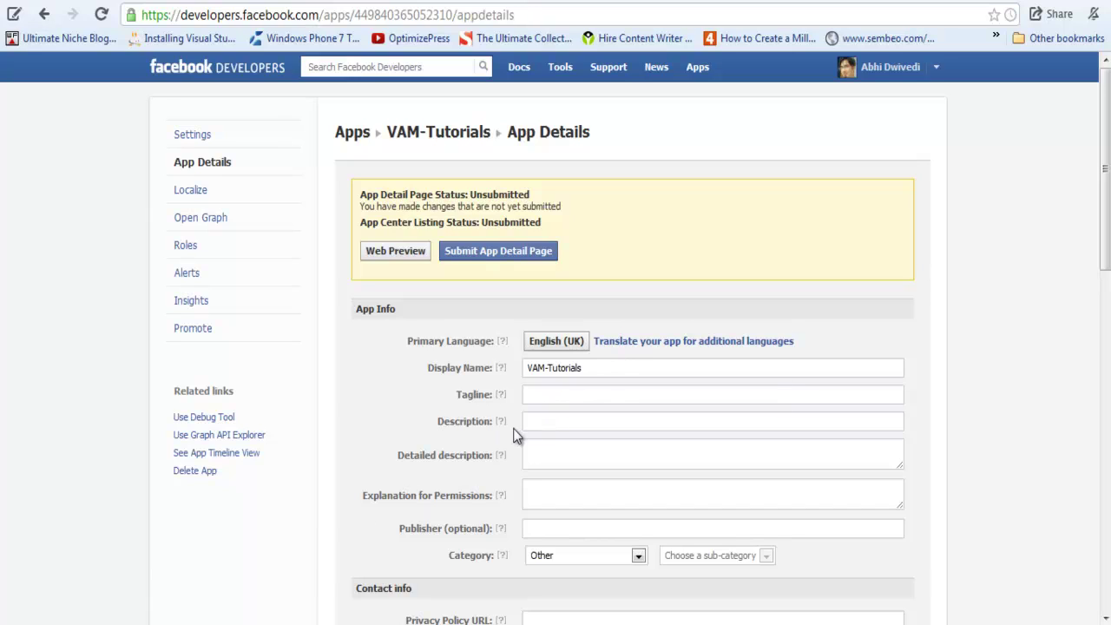
left_click(557, 424)
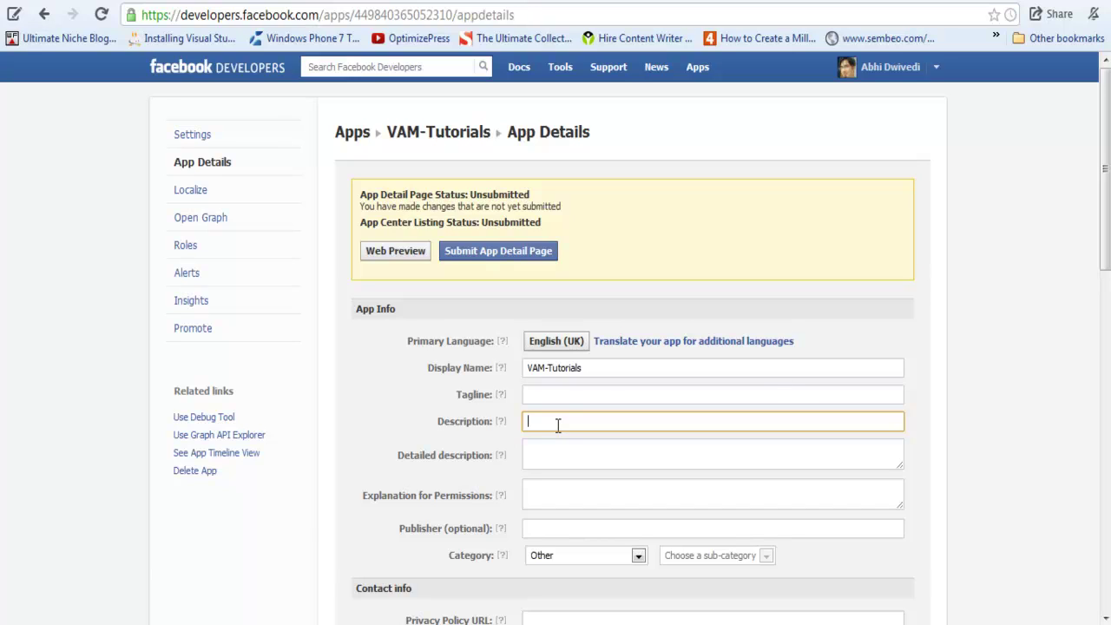
type("This is a VAM Tutorials App")
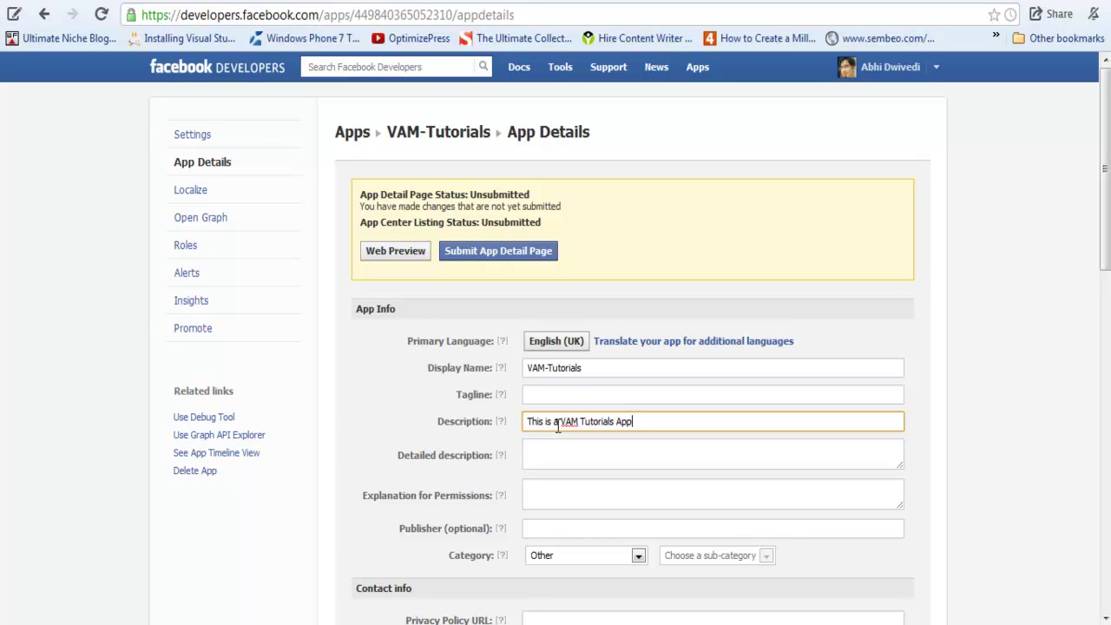
type(" - Demo Purposes!")
left_click_drag(720, 422, 522, 450)
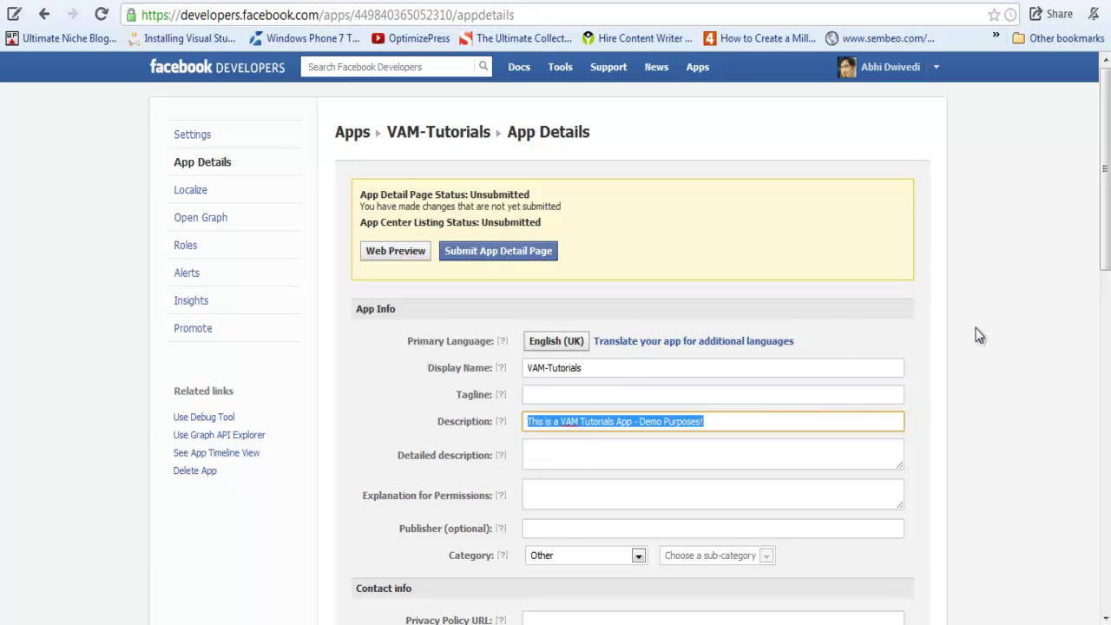
left_click(942, 420)
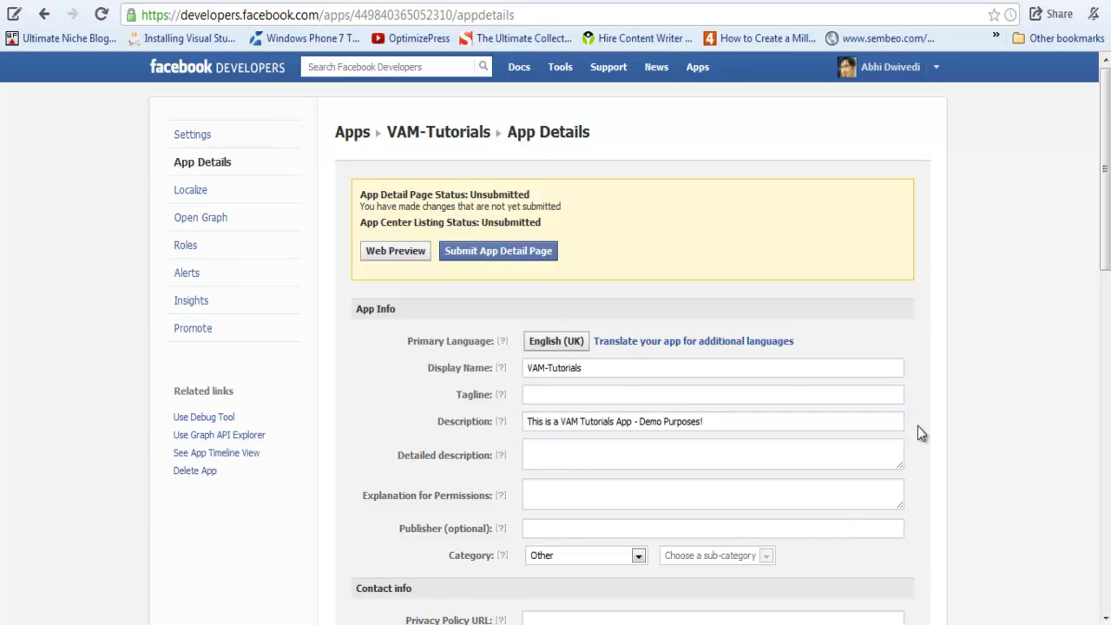
- Review the app details' contact info fields, such as privacy policy and support email, and the required primary icon sizes
scroll(918, 425, "down", 1)
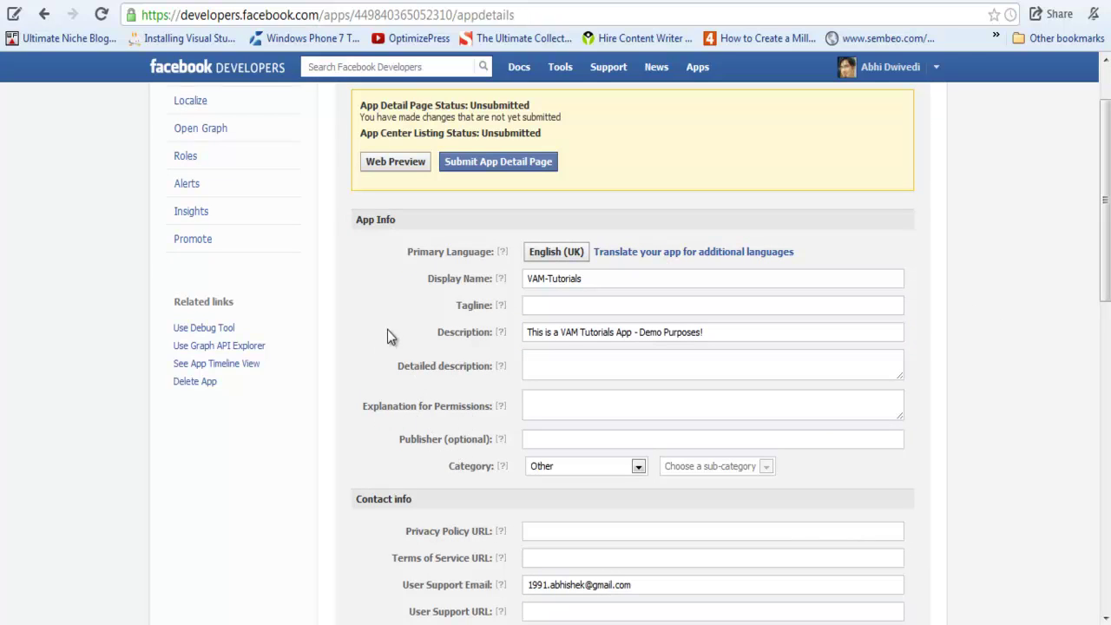
scroll(387, 331, "down", 2)
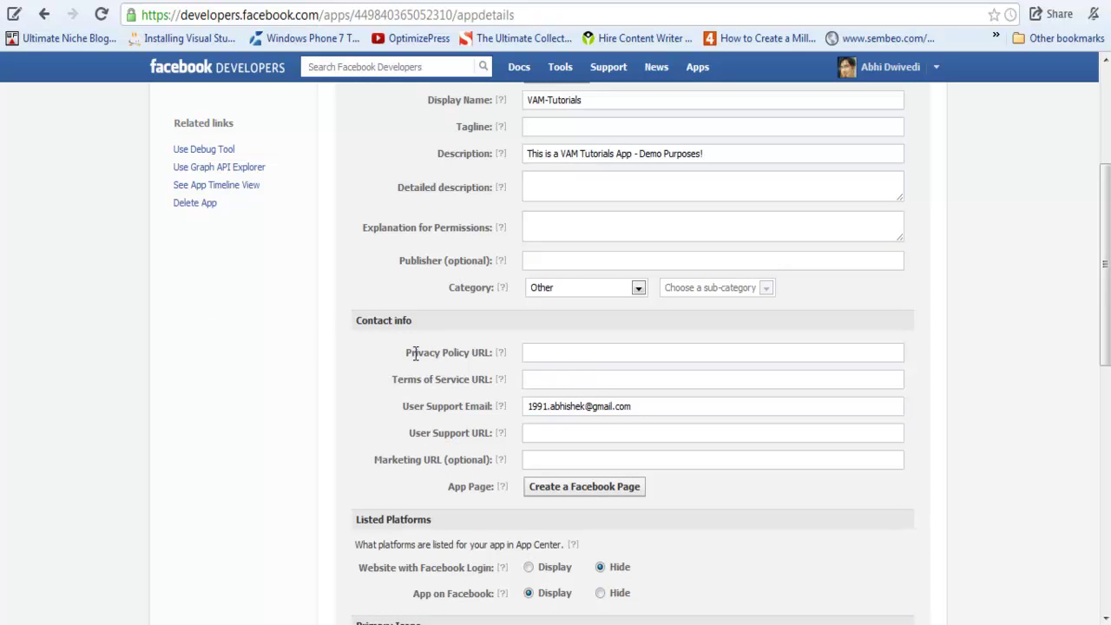
left_click_drag(416, 354, 470, 347)
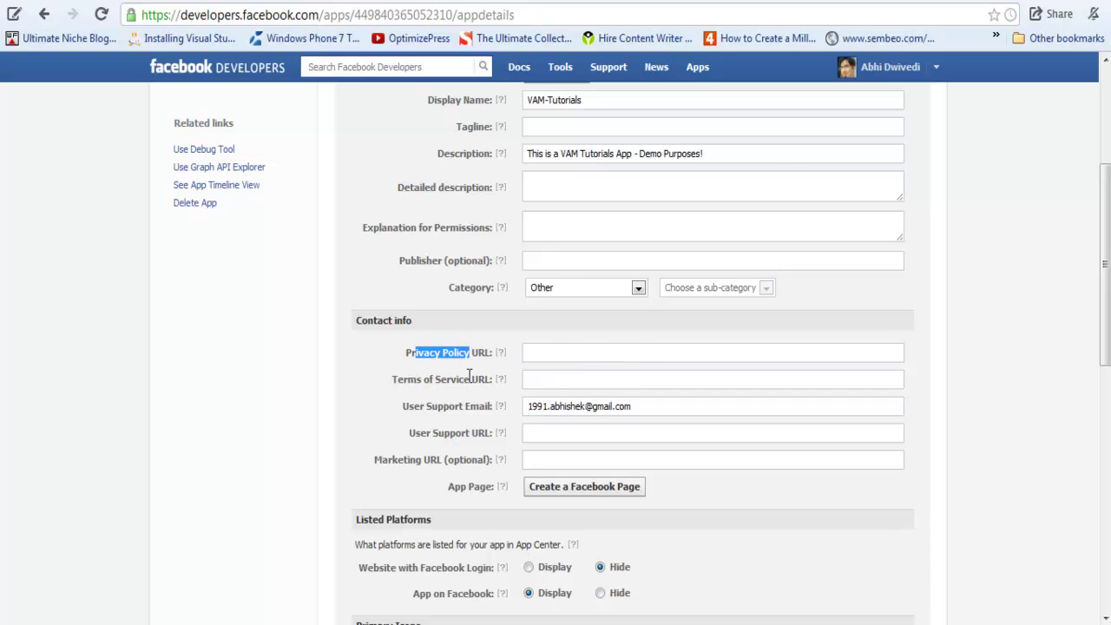
left_click_drag(638, 419, 529, 417)
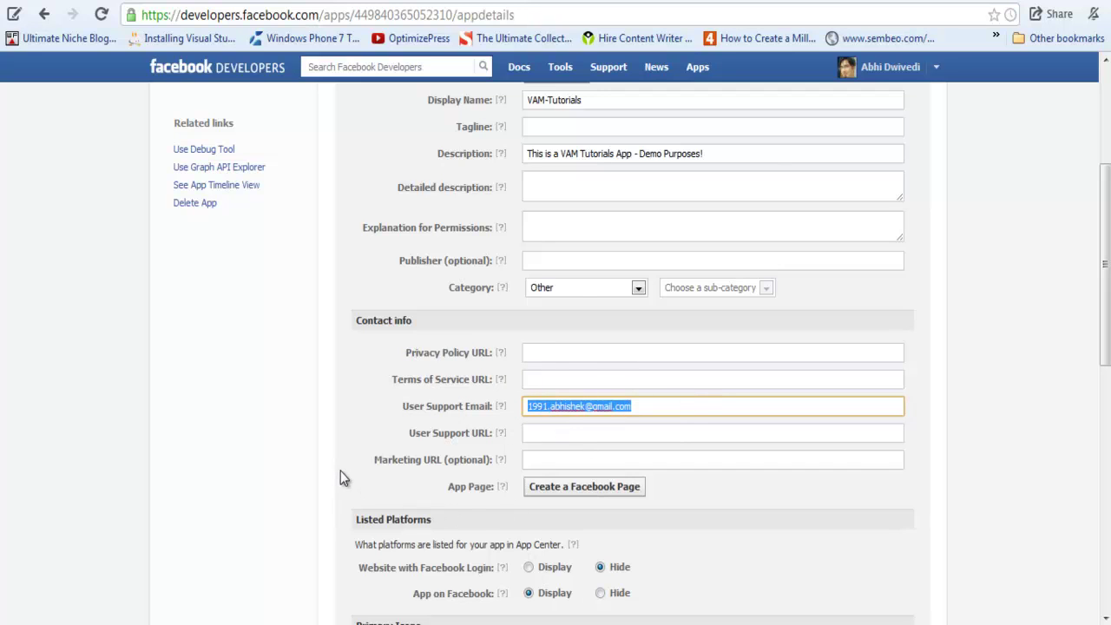
scroll(340, 470, "down", 3)
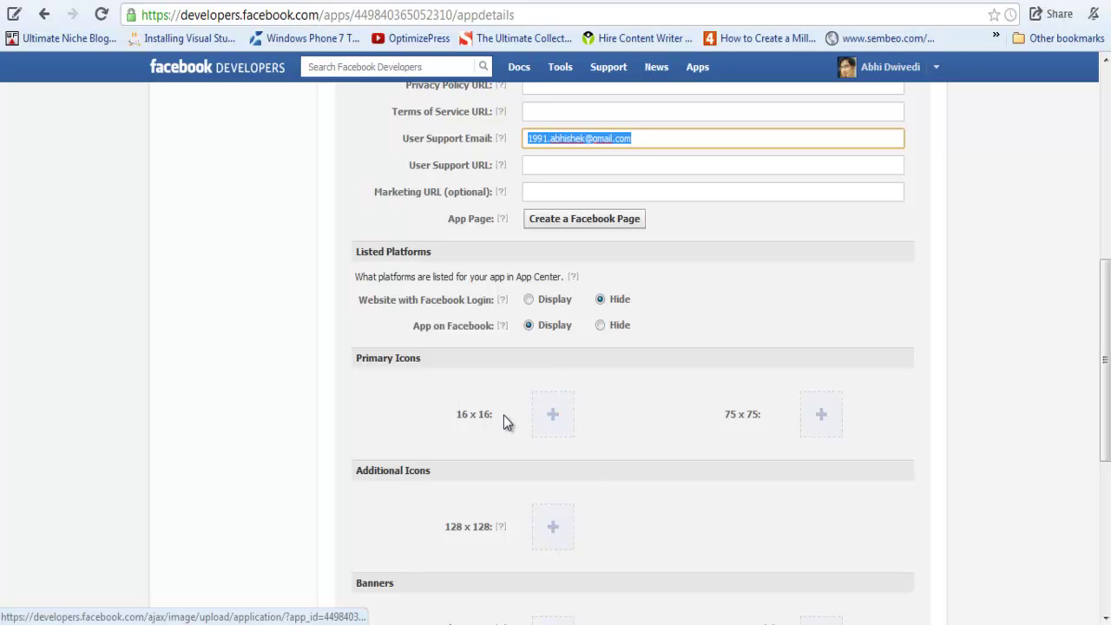
left_click_drag(502, 416, 454, 419)
left_click(473, 419)
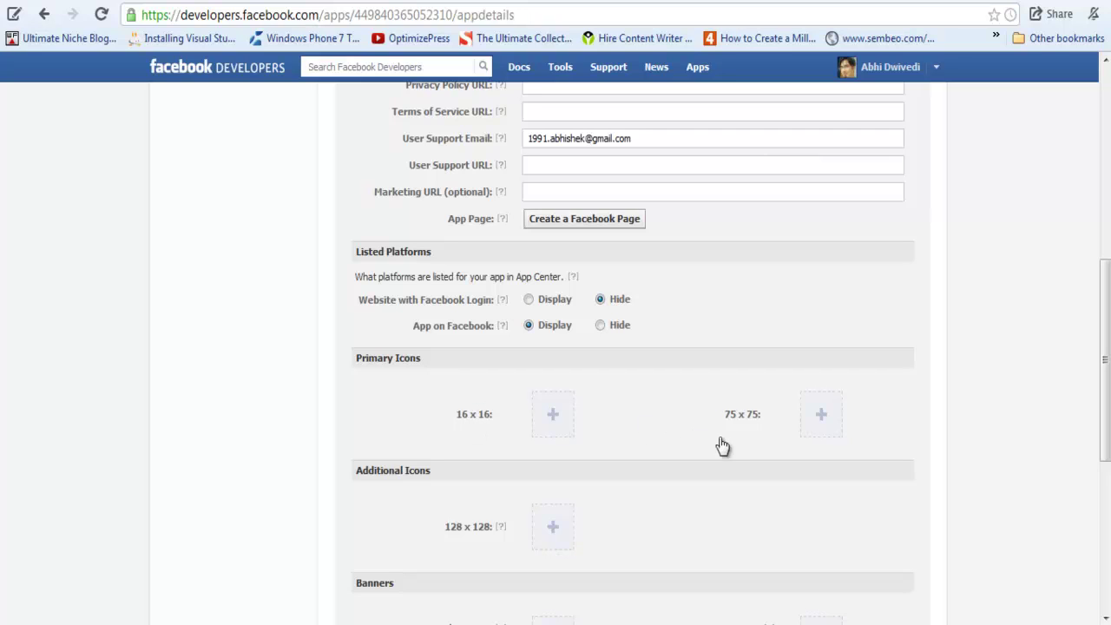
left_click_drag(728, 415, 757, 411)
- Upload 16x16.gif from the Desktop as the app's 16 x 16 primary icon
left_click(573, 415)
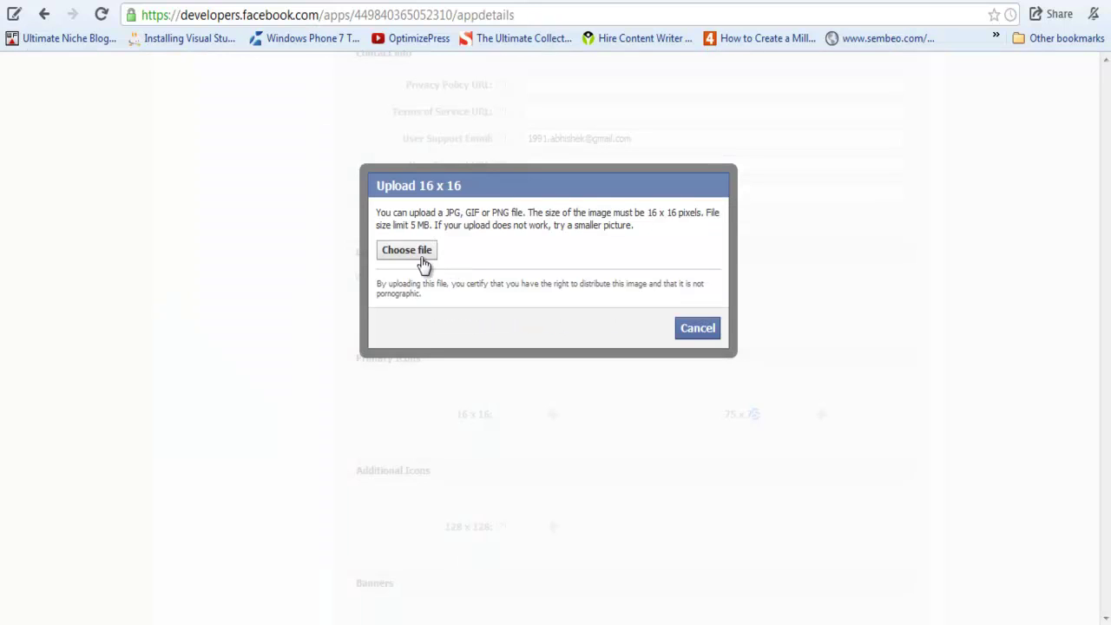
left_click(406, 250)
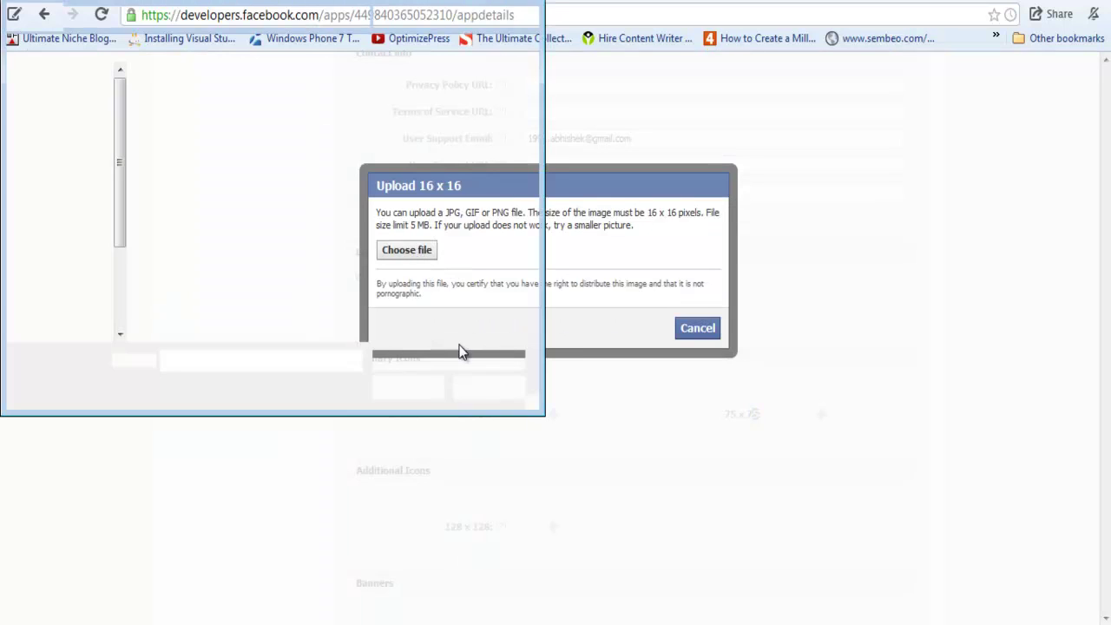
type("1")
left_click(256, 377)
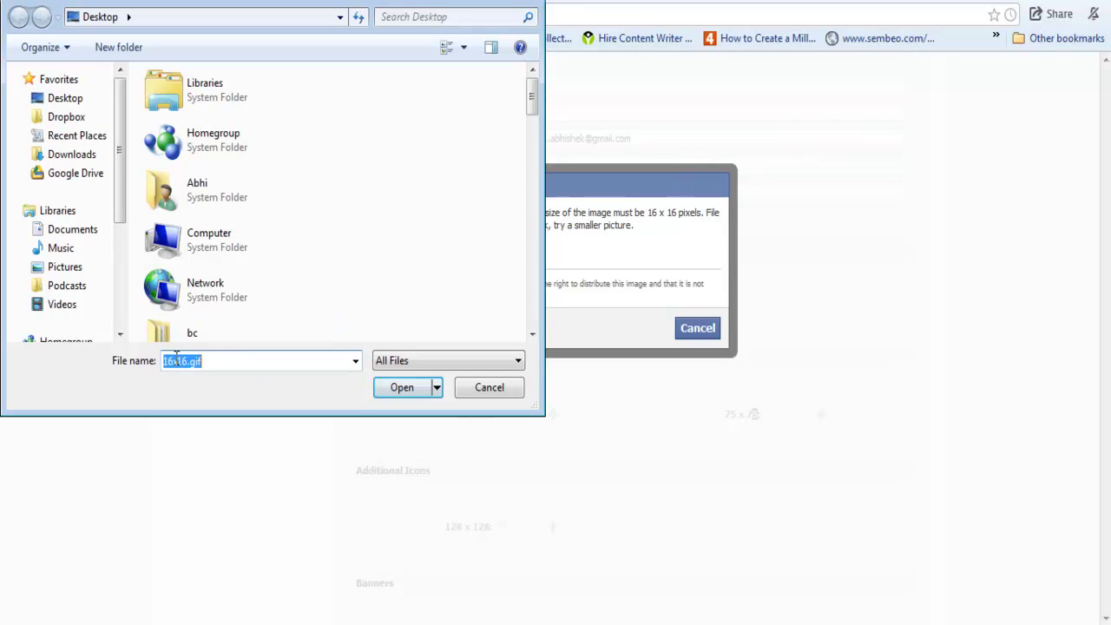
left_click(415, 389)
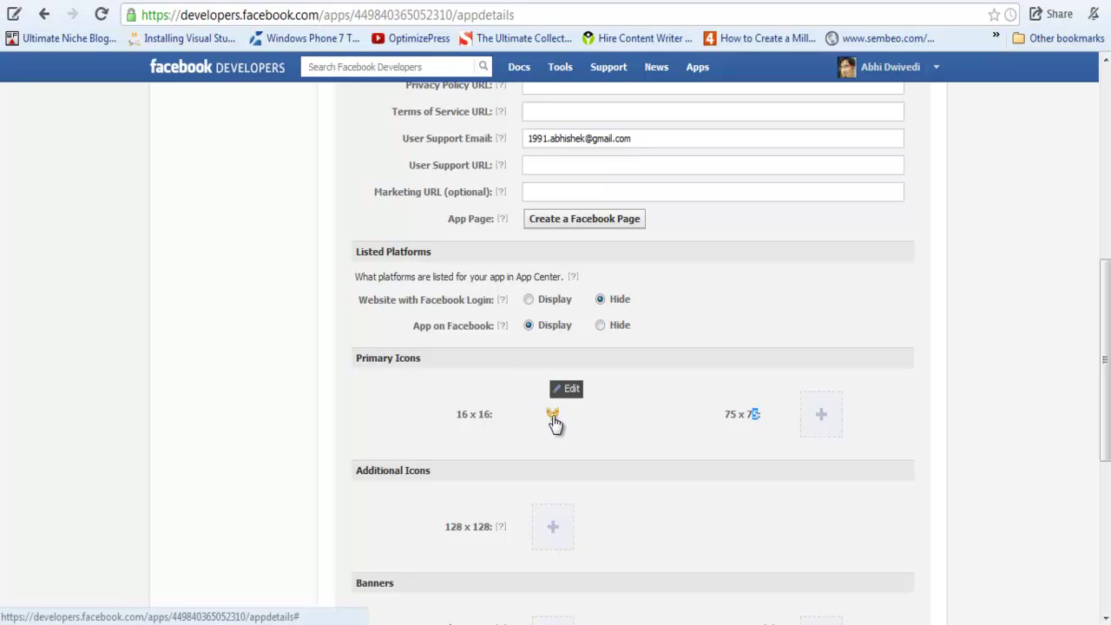
- Upload 75x75.png from the Desktop as the app's 75 x 75 primary icon
left_click(825, 423)
left_click(408, 250)
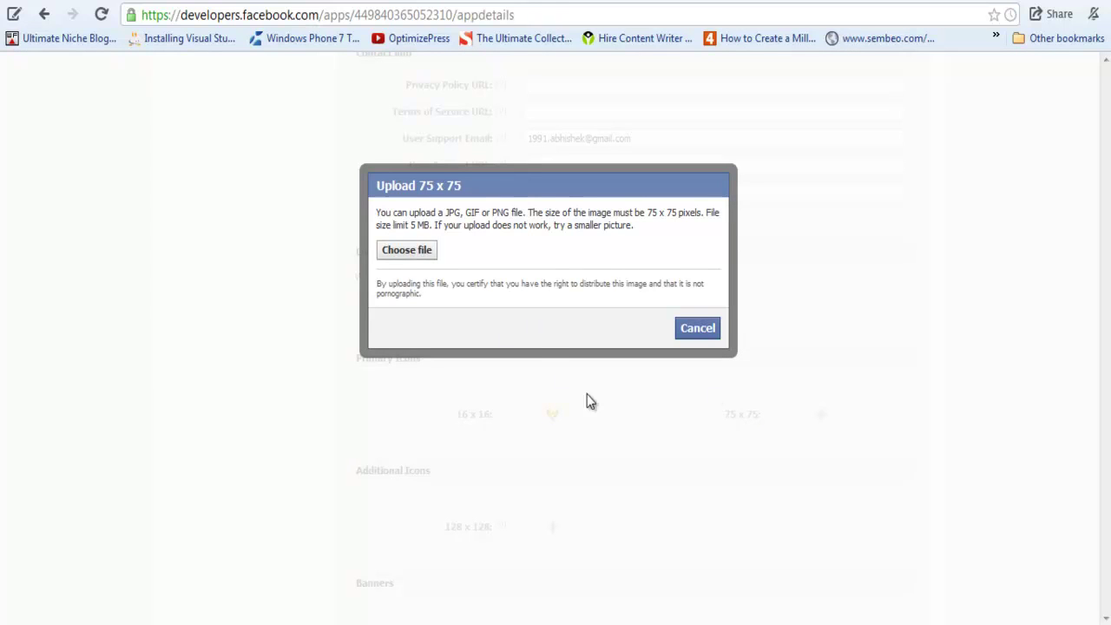
type("75x75.png")
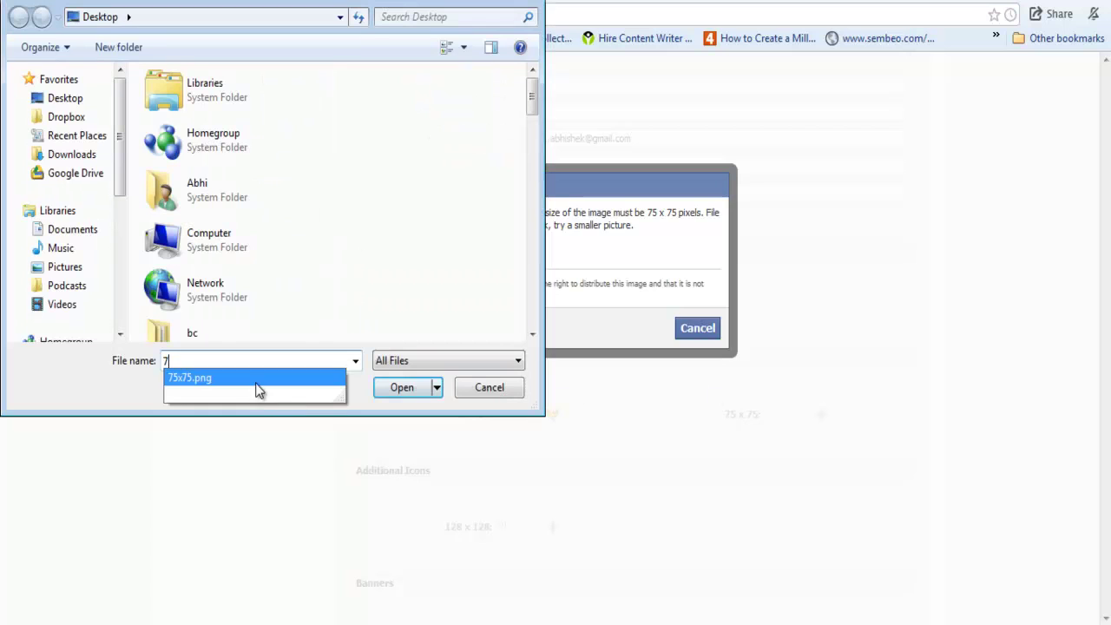
left_click(415, 391)
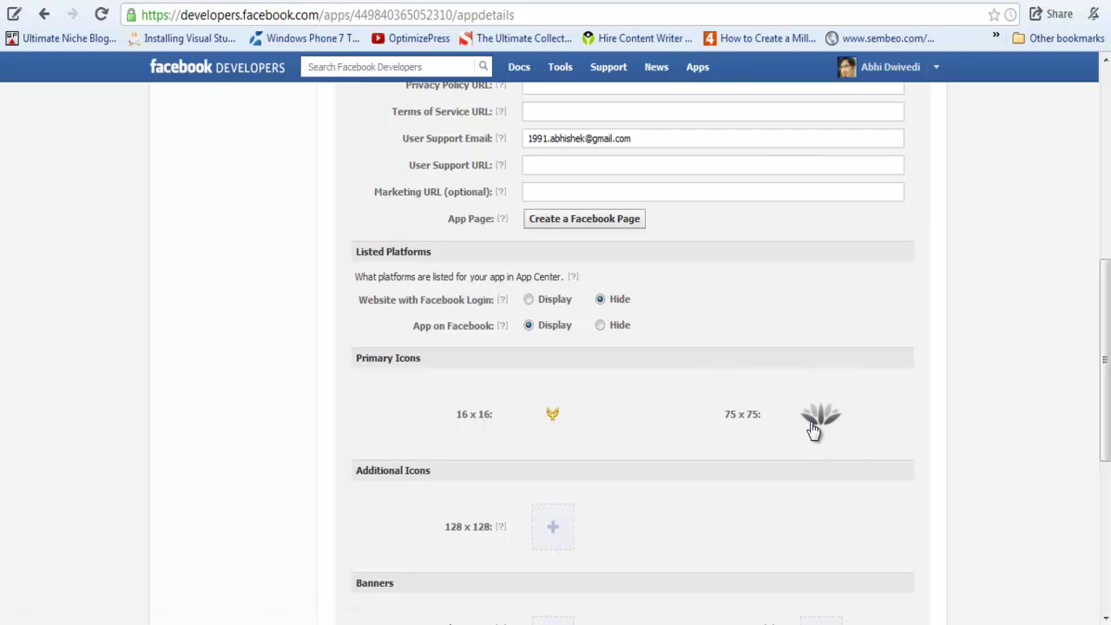
- Save the app details and return to the Video App Monarchy plugin settings in WordPress
mouse_move(831, 421)
scroll(668, 403, "down", 5)
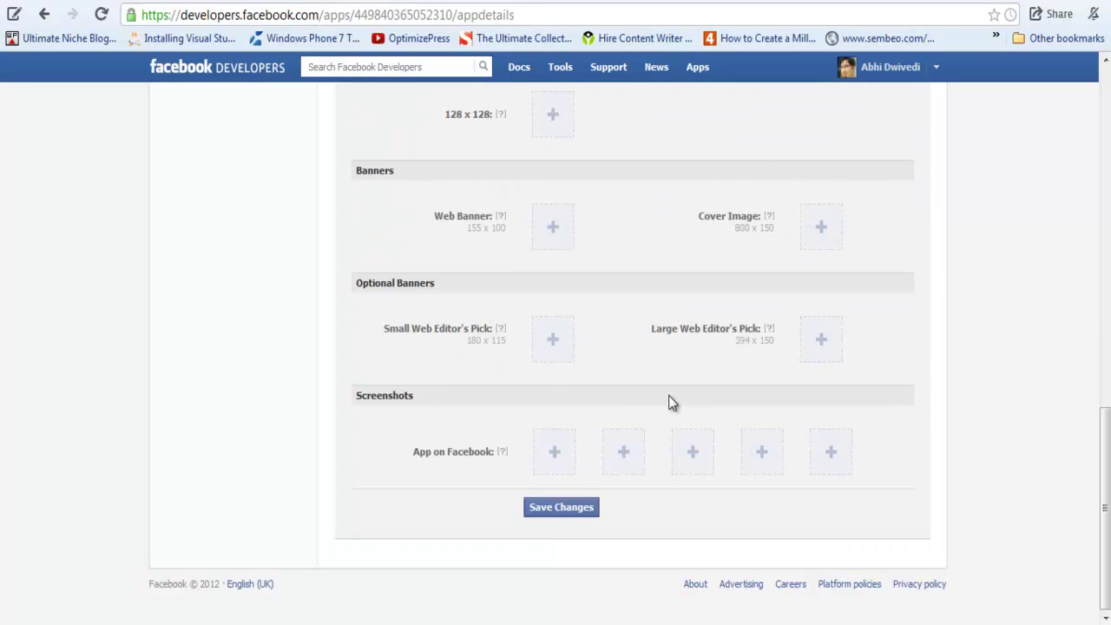
left_click(578, 509)
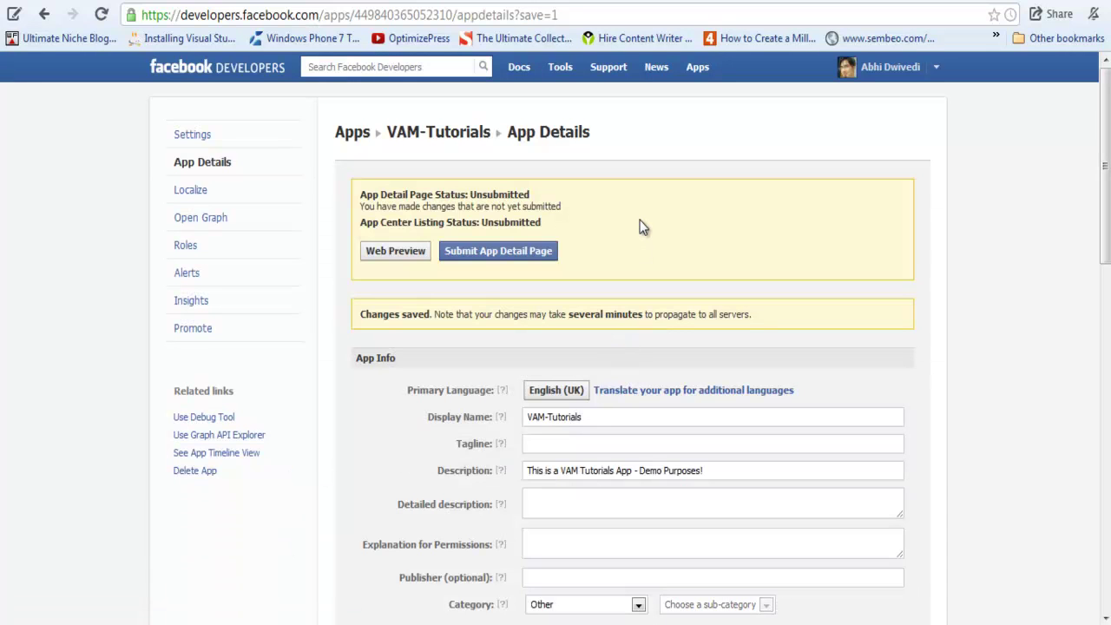
key("ctrl+Tab")
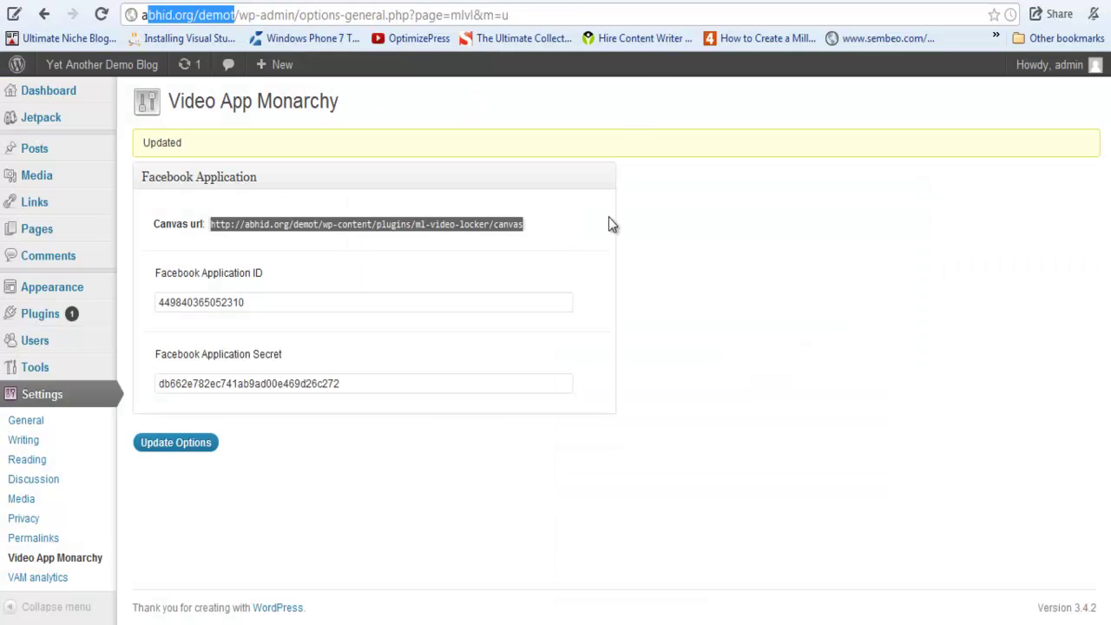